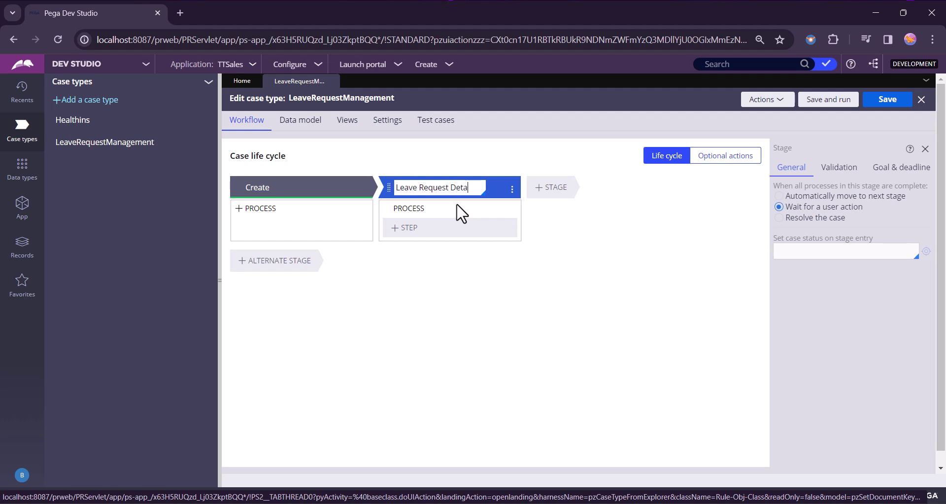
# Add a Collect Information step named Details to the Leave Request Details stage.
pyautogui.click(429, 231)
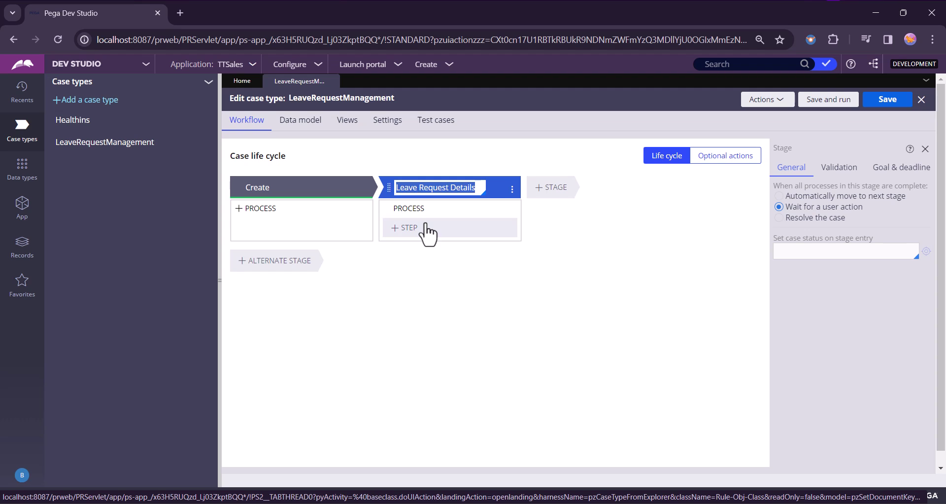
pyautogui.click(409, 271)
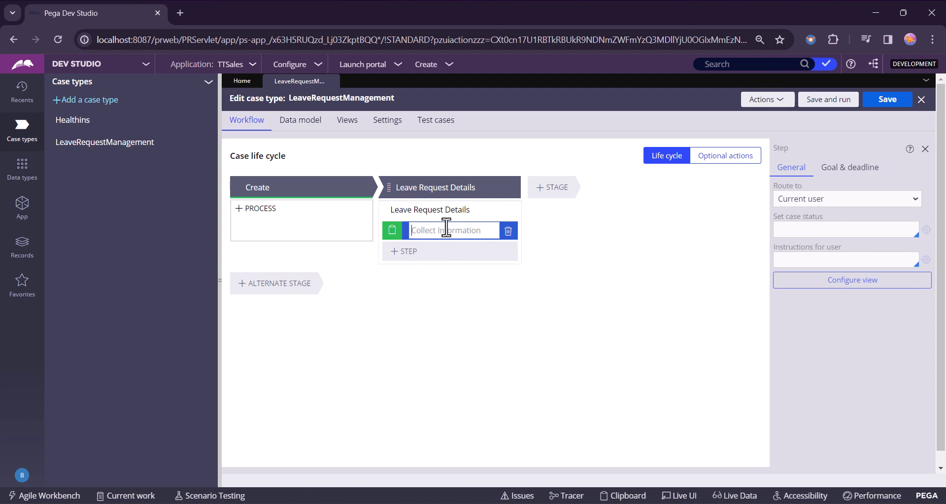
pyautogui.write('Details')
pyautogui.click(540, 340)
# Configure the Details view with two single-line text fields named EmpName and Designation.
pyautogui.click(844, 286)
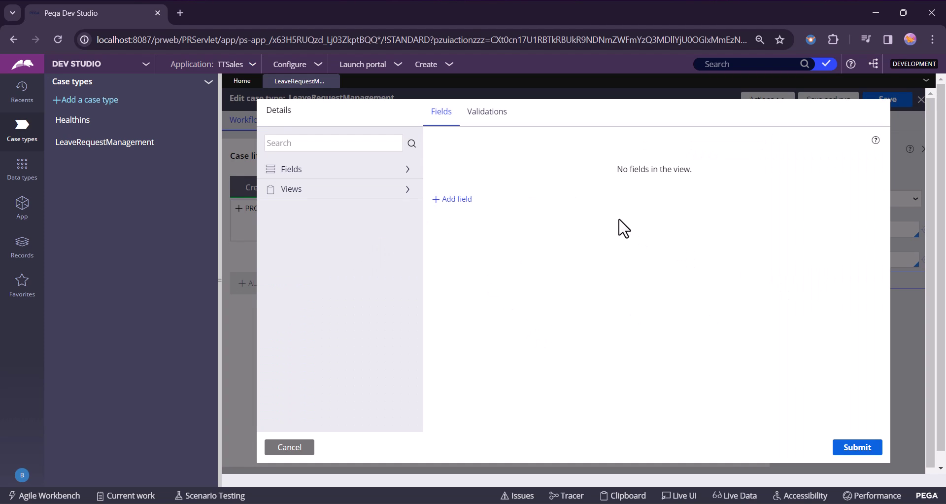
pyautogui.click(452, 199)
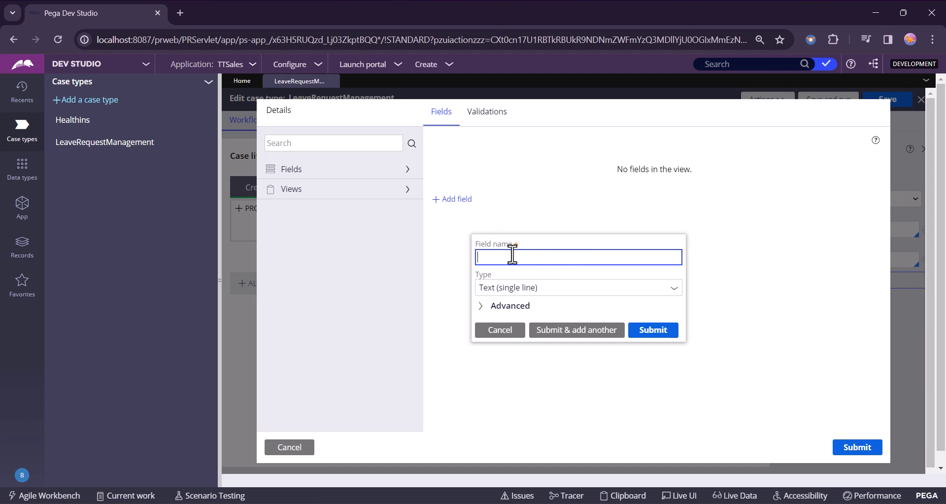
pyautogui.write('name')
pyautogui.click(572, 353)
pyautogui.click(453, 199)
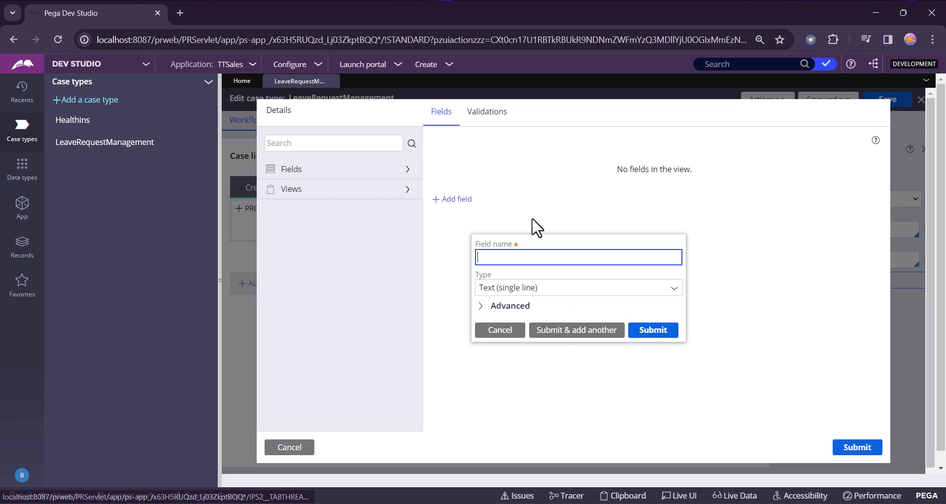
pyautogui.write('EmpName')
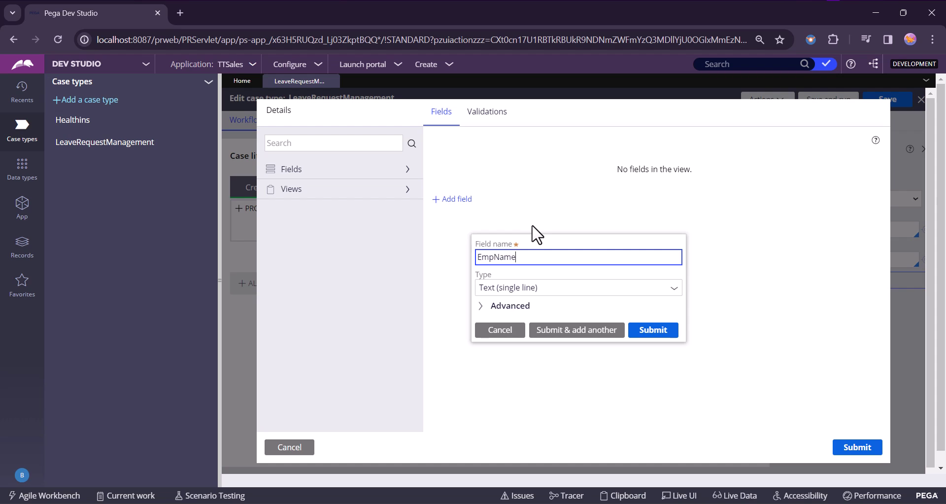
pyautogui.click(575, 330)
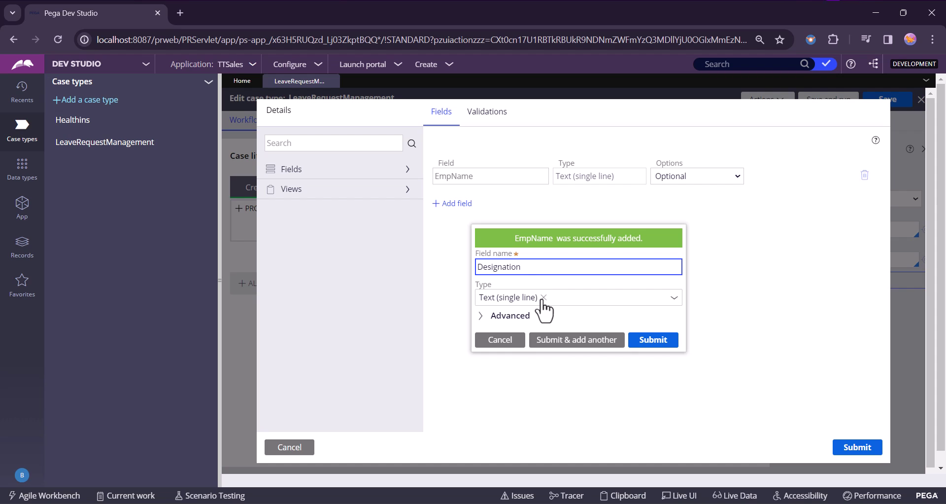
pyautogui.click(556, 340)
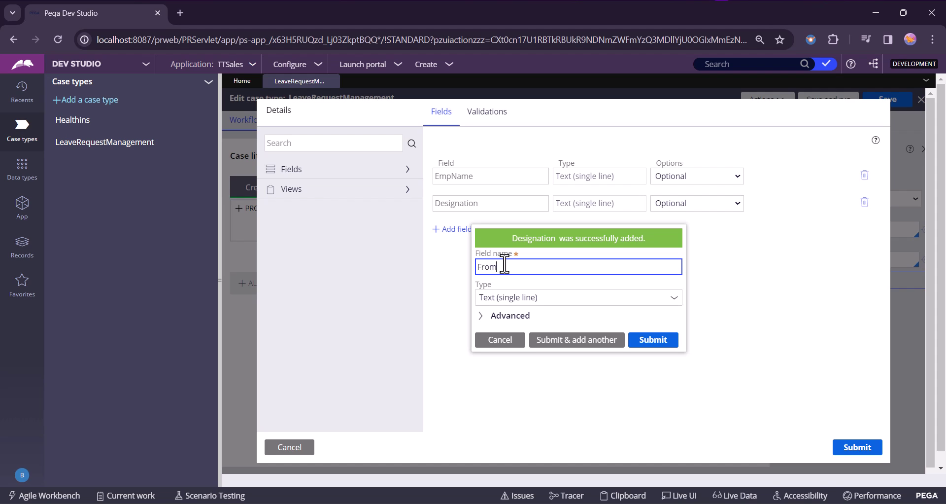
# Add two fields named FromDate and ToDate to the Details view, both of type Date only.
pyautogui.write('FromDate')
pyautogui.click(578, 302)
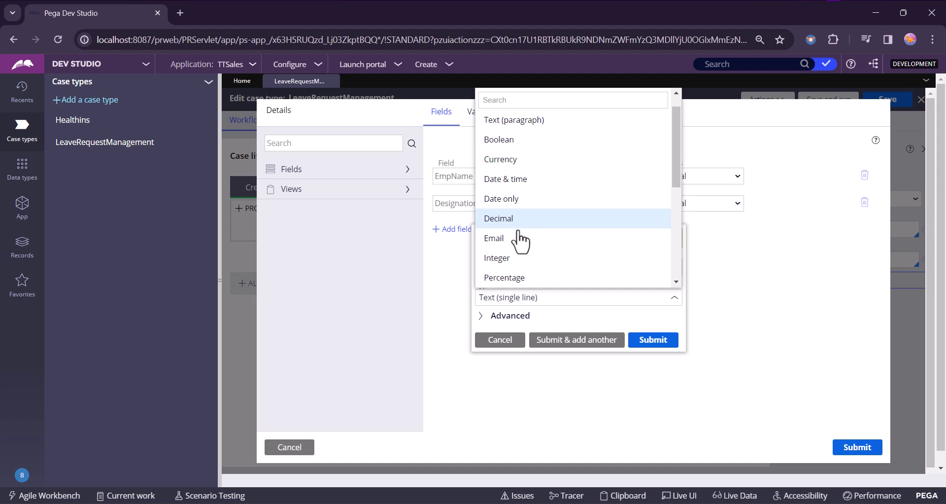
pyautogui.click(515, 199)
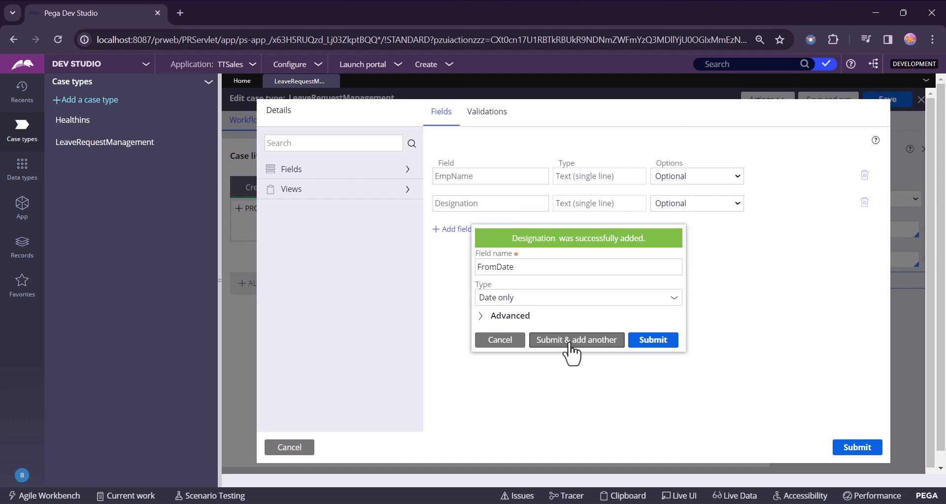
pyautogui.click(523, 271)
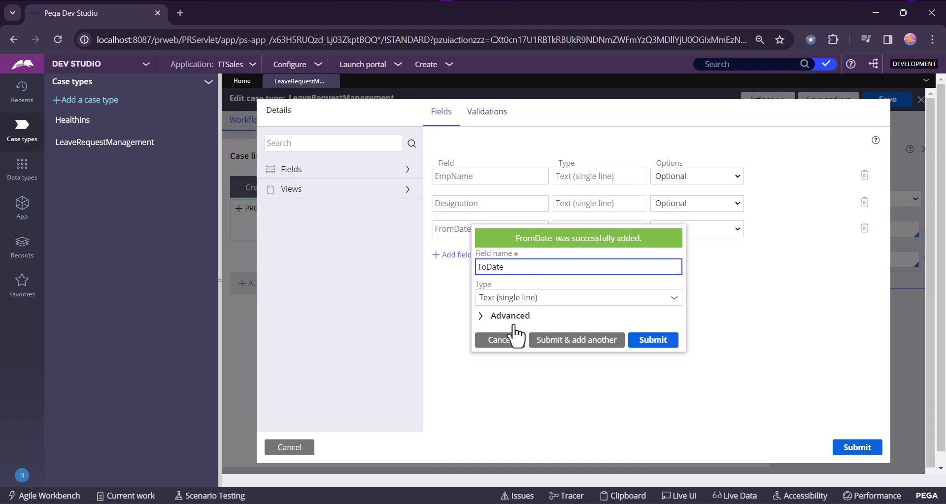
pyautogui.press('Tab')
pyautogui.click(555, 298)
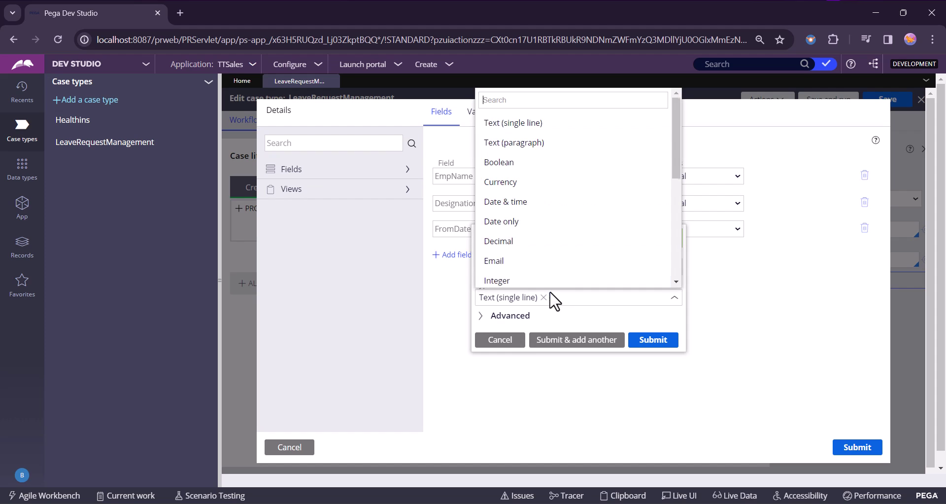
pyautogui.click(507, 219)
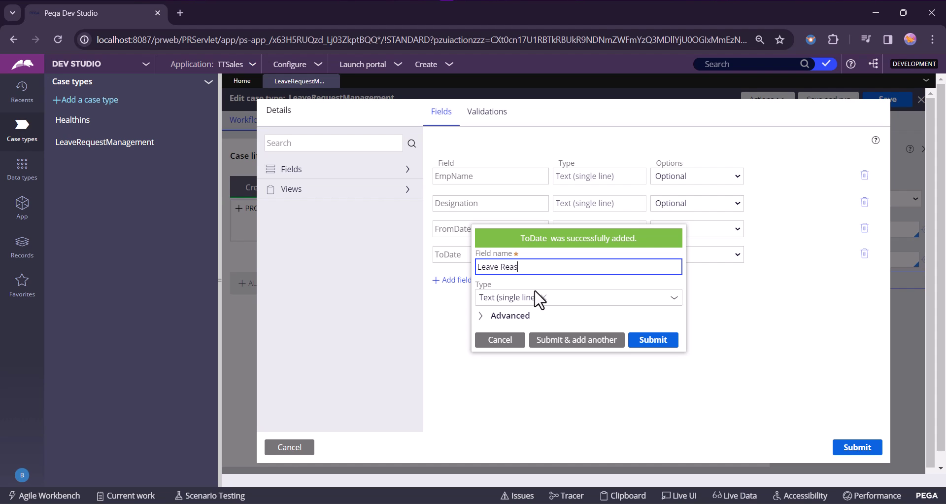
# Complete the Details view with a single-line text field named Leave Reason, and save and run the case type.
pyautogui.click(642, 343)
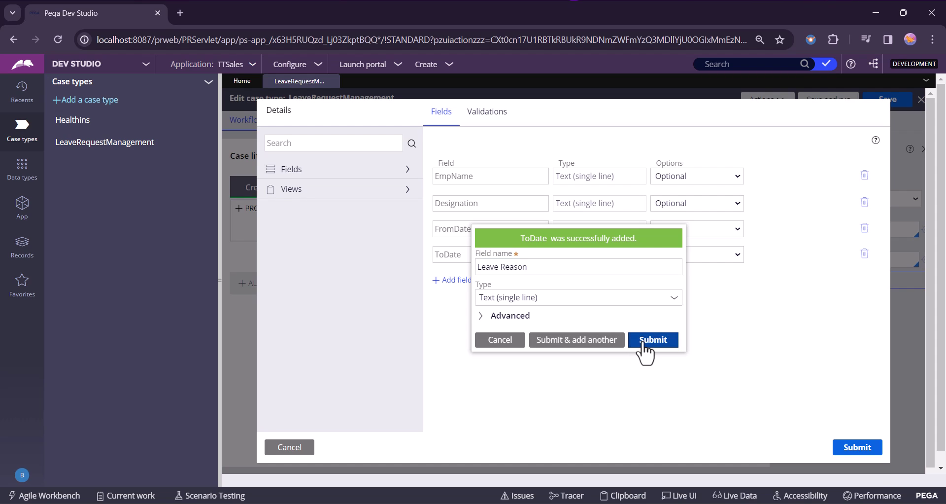
pyautogui.click(848, 443)
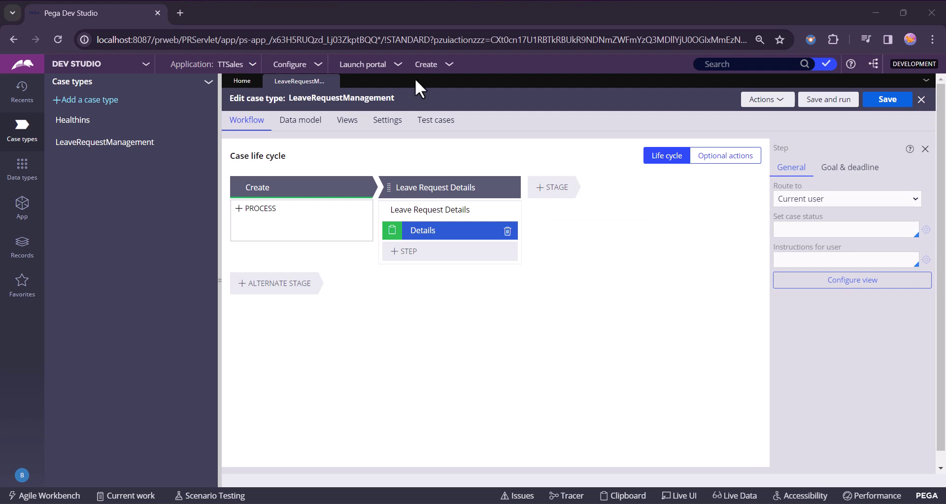
pyautogui.click(836, 101)
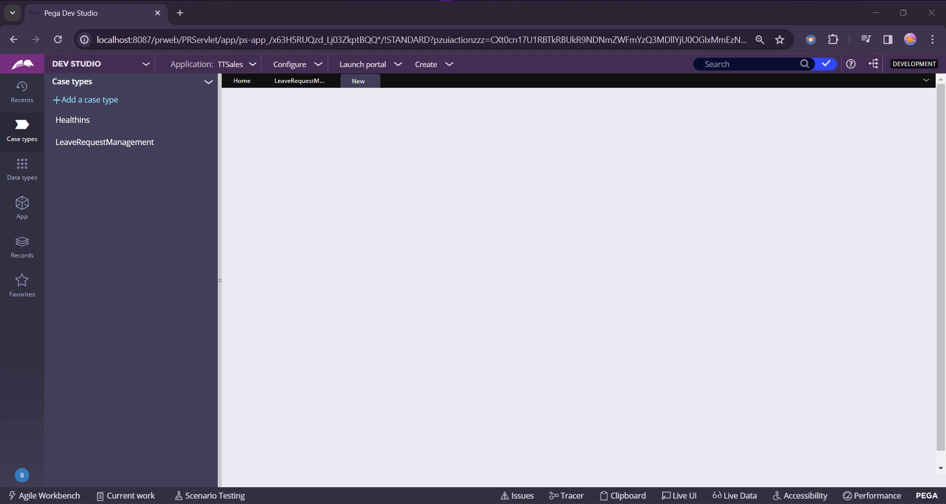
pyautogui.scroll(-1, 866, 339)
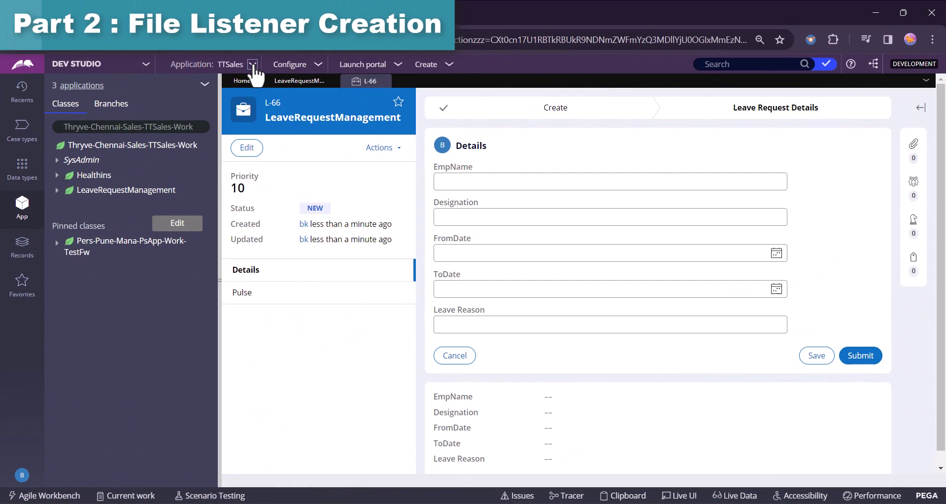
# Start the Service Wizard and set the service type to File for creating and managing work.
pyautogui.click(253, 66)
pyautogui.click(296, 64)
pyautogui.moveTo(272, 181)
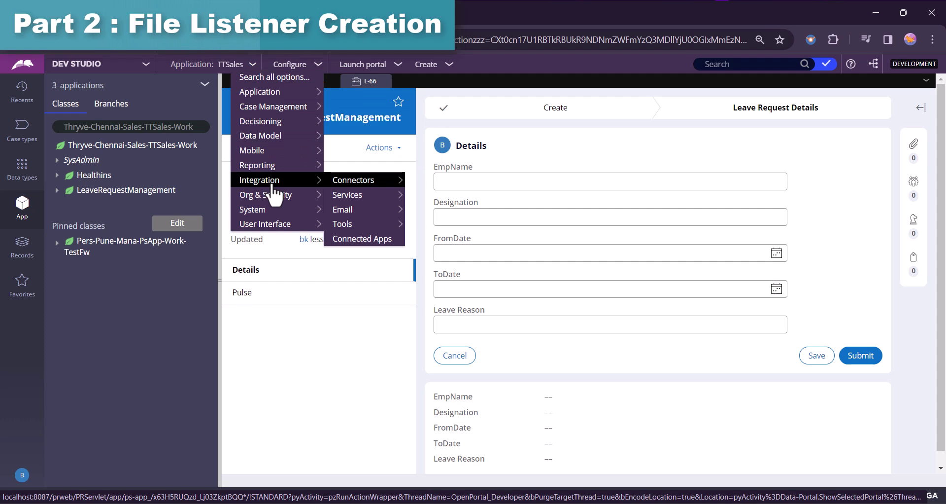
pyautogui.moveTo(352, 196)
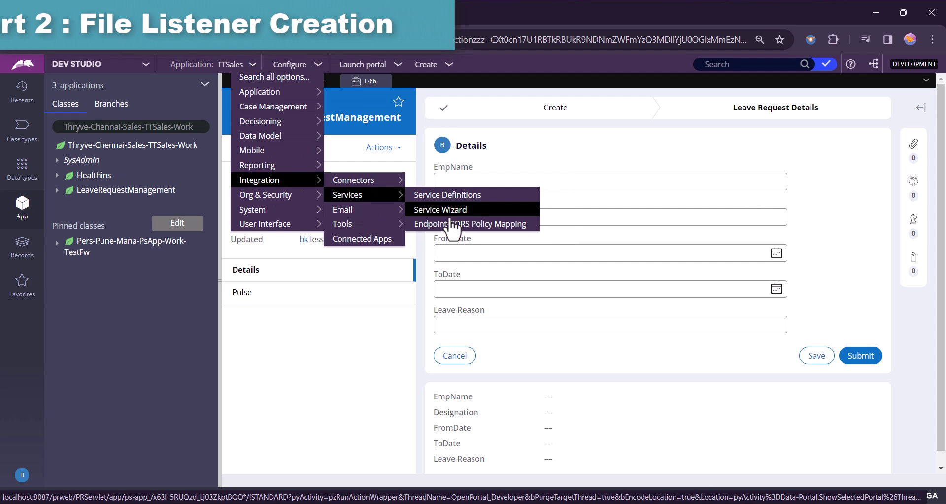
pyautogui.click(450, 215)
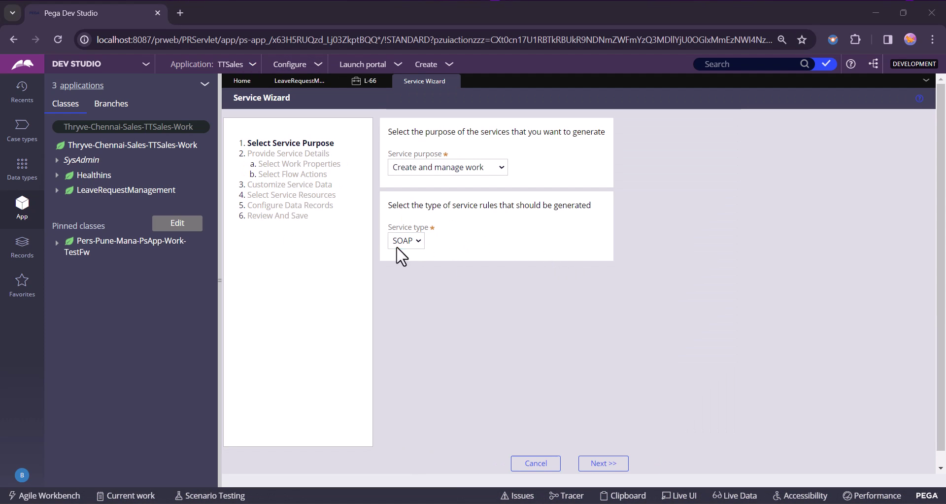
pyautogui.click(410, 242)
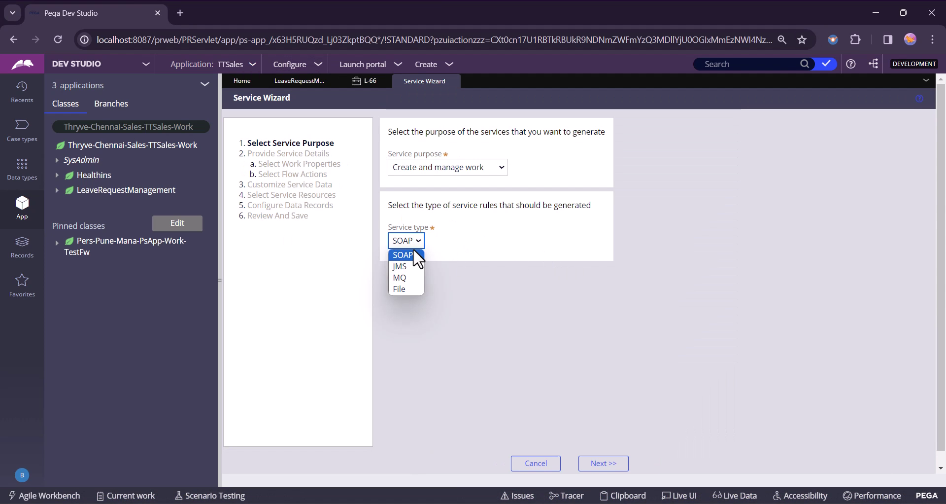
pyautogui.click(399, 291)
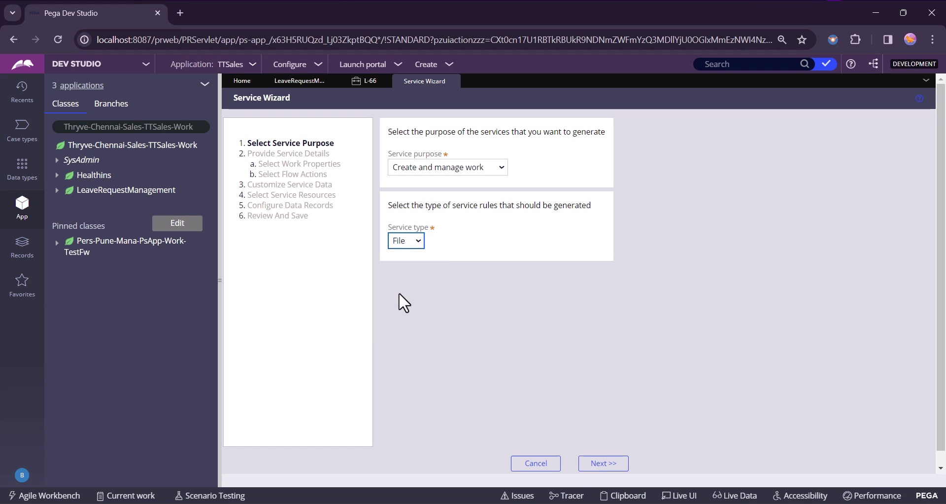
pyautogui.click(606, 464)
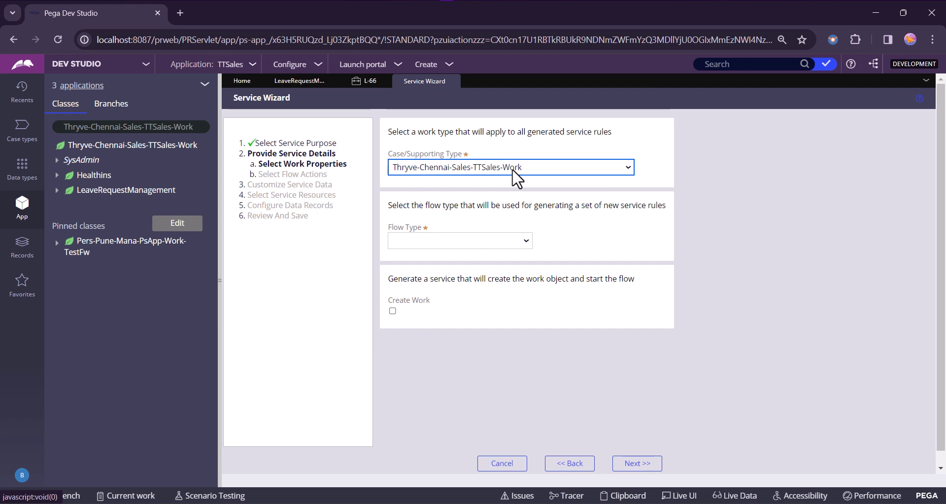
# Set the service's case type to Thryve-Chennai-Sales-TTSales-Work-LeaveRequestManagement.
pyautogui.click(516, 178)
pyautogui.scroll(-7, 513, 321)
pyautogui.scroll(3, 514, 296)
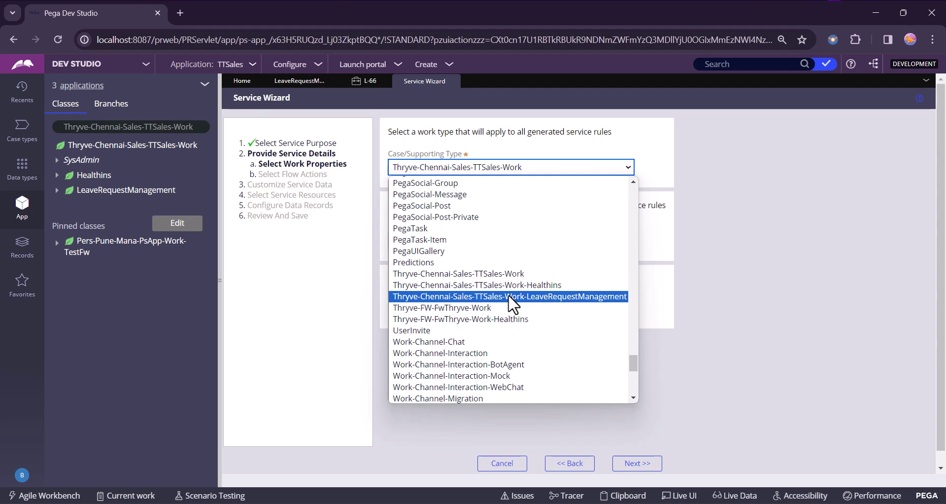
pyautogui.click(509, 297)
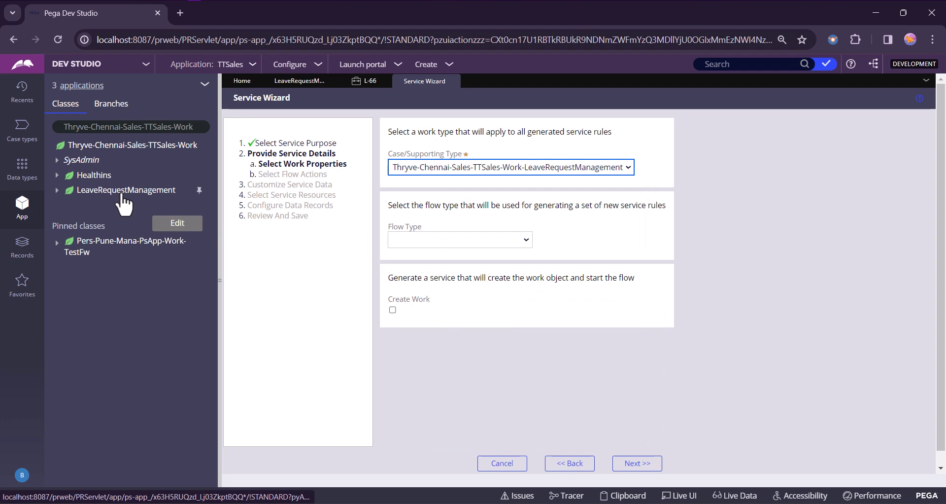
# Display the Thryve-Chennai-Sales-TTSales-Work-LeaveRequestManagement class in the application's class explorer.
pyautogui.click(197, 127)
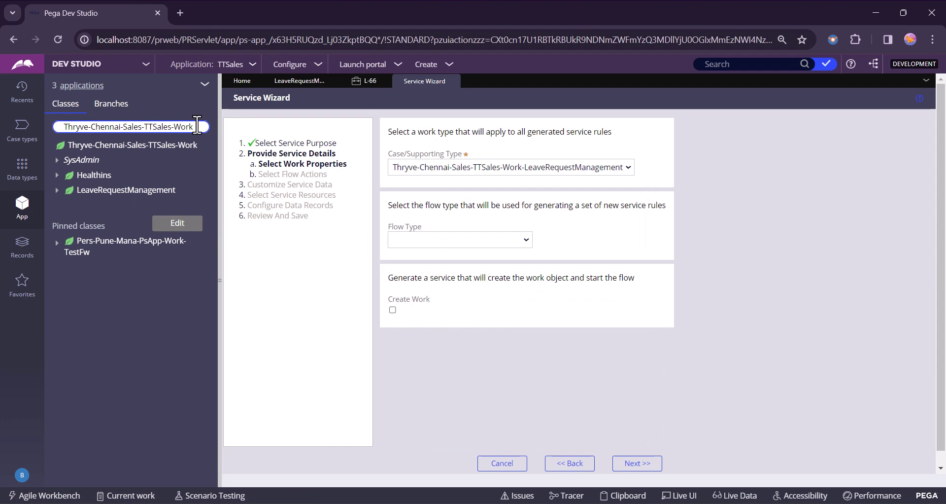
pyautogui.press('Down')
pyautogui.press('Down')
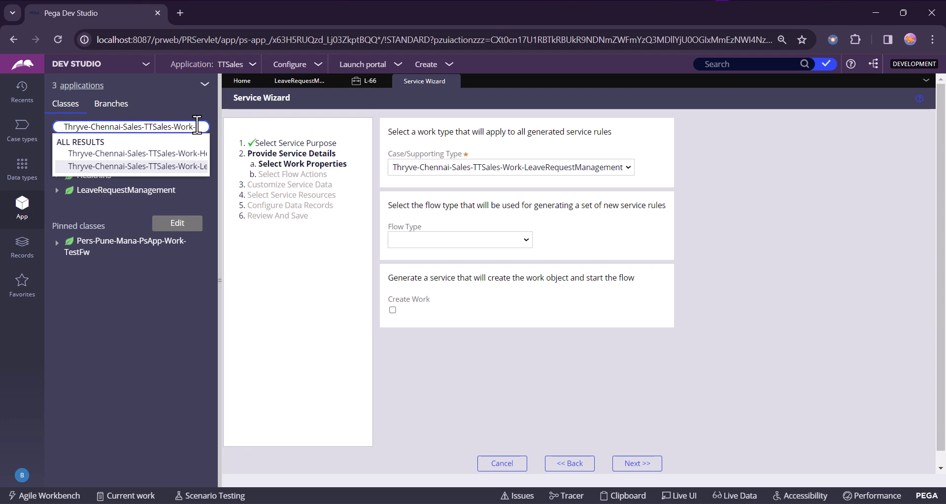
pyautogui.press('Return')
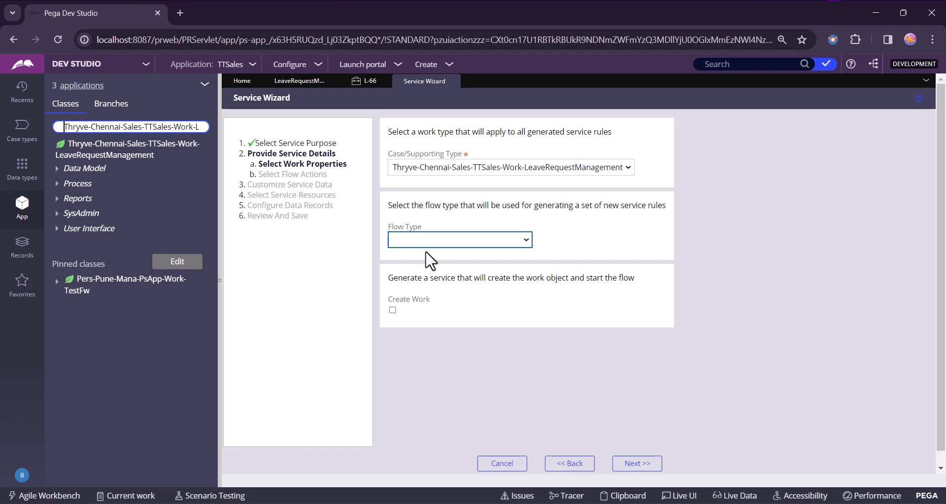
# Enable Create Work with Thryve as the organization and proceed past the flow actions to customizing the service data.
pyautogui.click(393, 310)
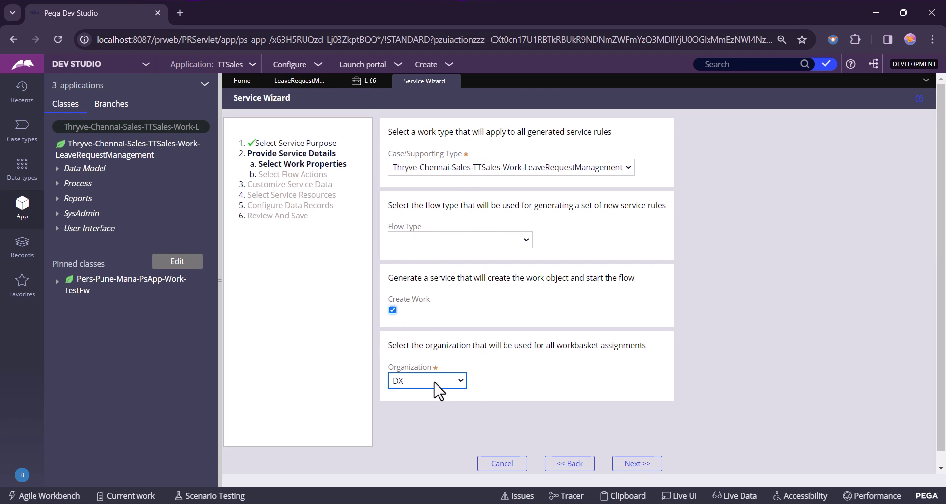
pyautogui.click(434, 383)
pyautogui.scroll(-3, 427, 271)
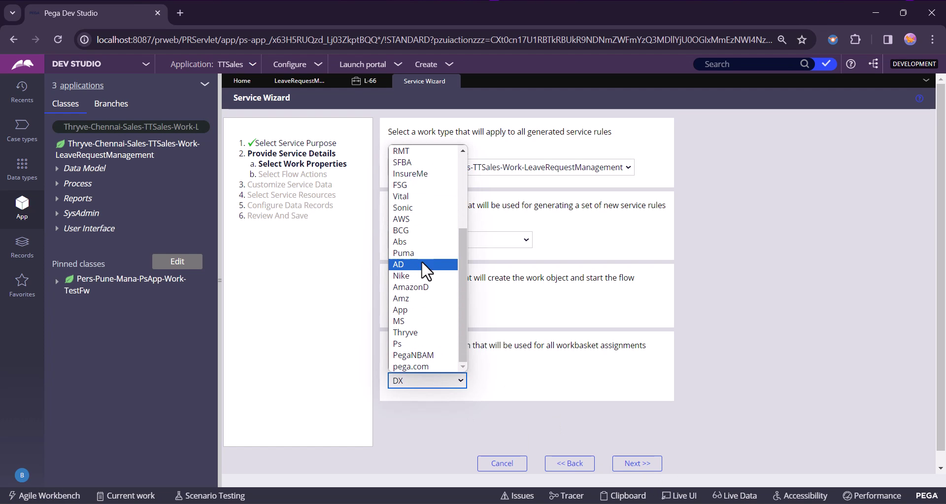
pyautogui.click(413, 333)
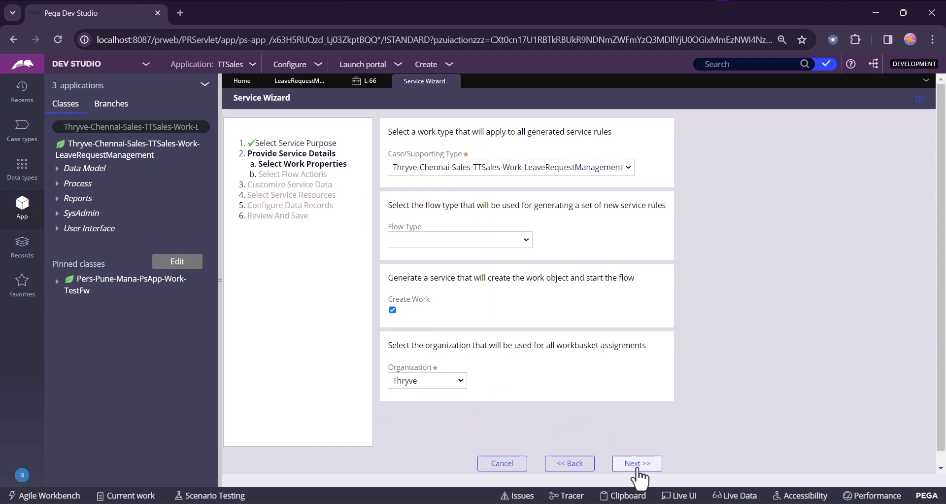
pyautogui.click(639, 470)
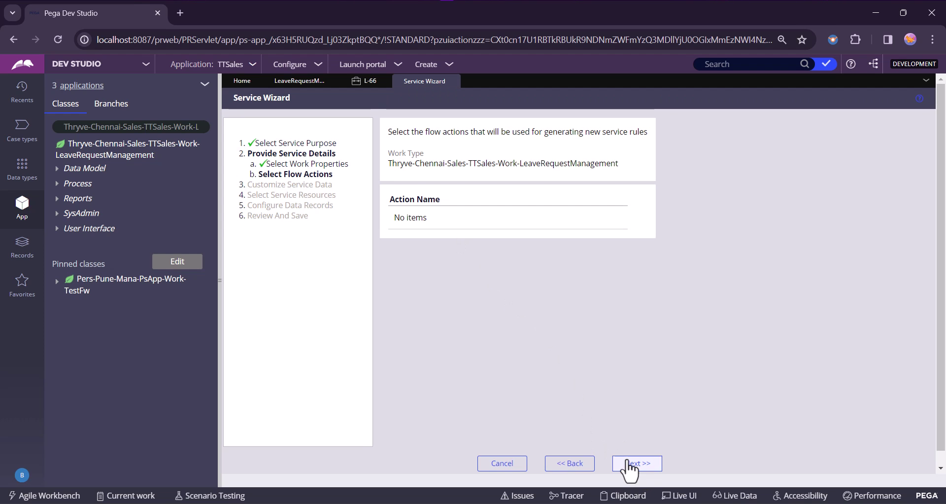
pyautogui.click(628, 464)
# Enable XML for data mapping on the primary page input properties of the CreateNewWork service rule.
pyautogui.click(414, 187)
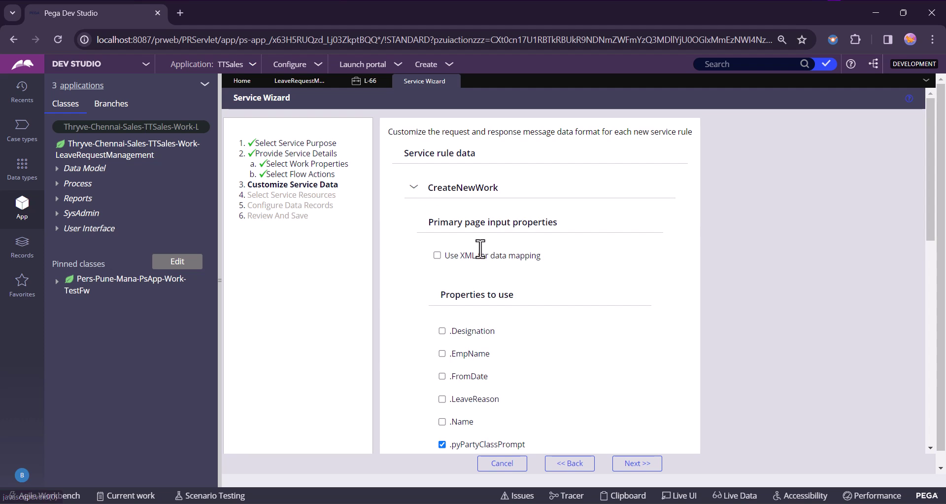
pyautogui.scroll(-1, 471, 261)
pyautogui.click(436, 192)
pyautogui.scroll(-2, 461, 269)
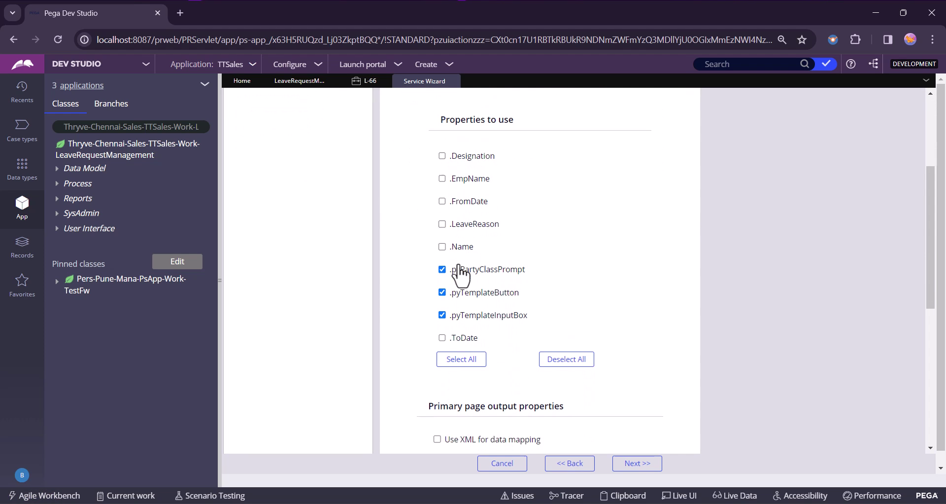
# Select Designation, EmpName, FromDate, LeaveReason, Name and ToDate as input properties, and deselect pyPartyClassPrompt, pyTemplateButton and pyTemplateInputBox.
pyautogui.click(442, 260)
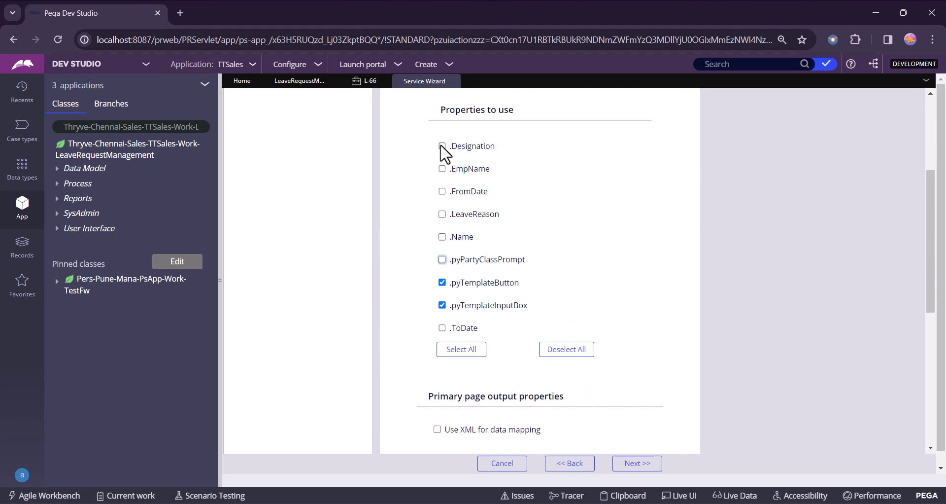
pyautogui.click(442, 146)
pyautogui.click(442, 168)
pyautogui.click(442, 191)
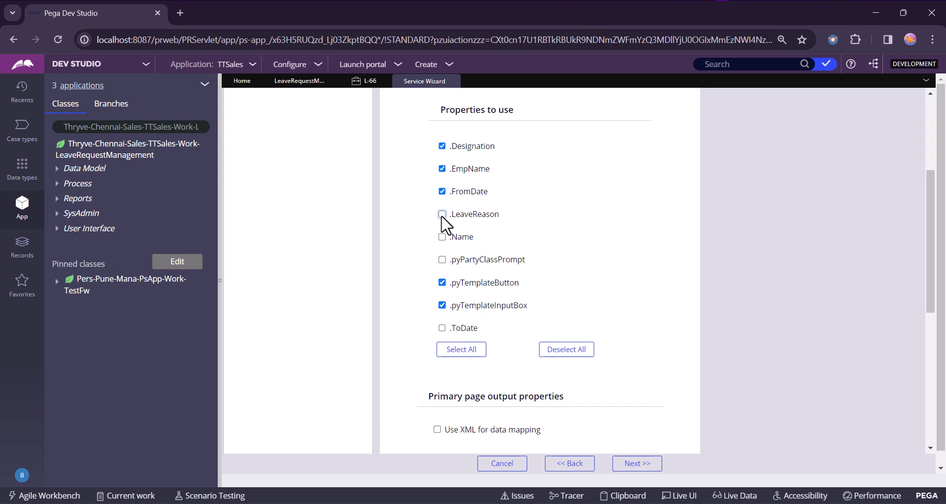
pyautogui.click(442, 214)
pyautogui.click(442, 237)
pyautogui.click(443, 283)
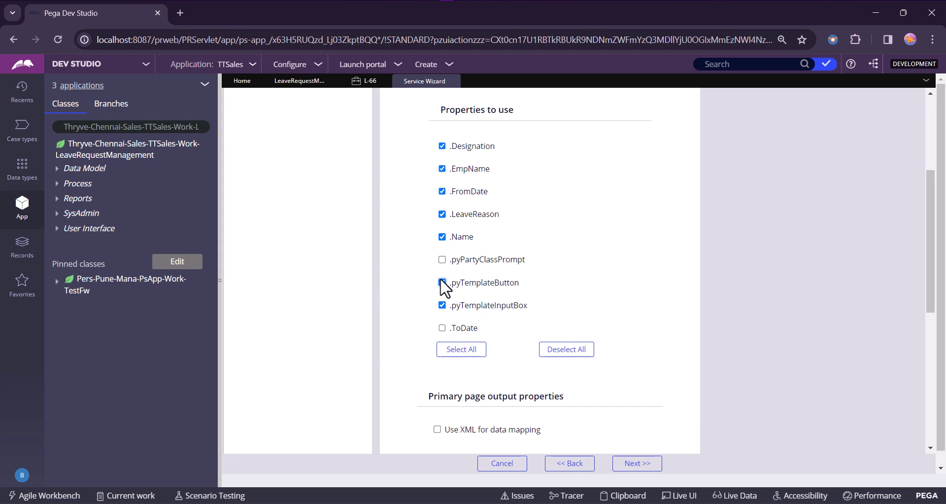
pyautogui.click(443, 305)
pyautogui.click(442, 328)
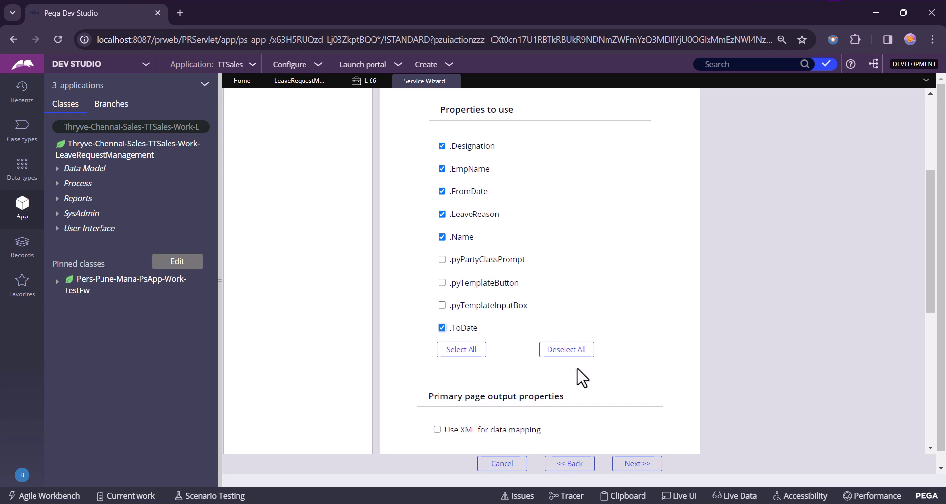
# Disable Return Process Info XML data and proceed to configuring data records, keeping ruleset TTSales 01-01-01 with a new service package and listener.
pyautogui.scroll(-3, 583, 390)
pyautogui.scroll(-3, 583, 389)
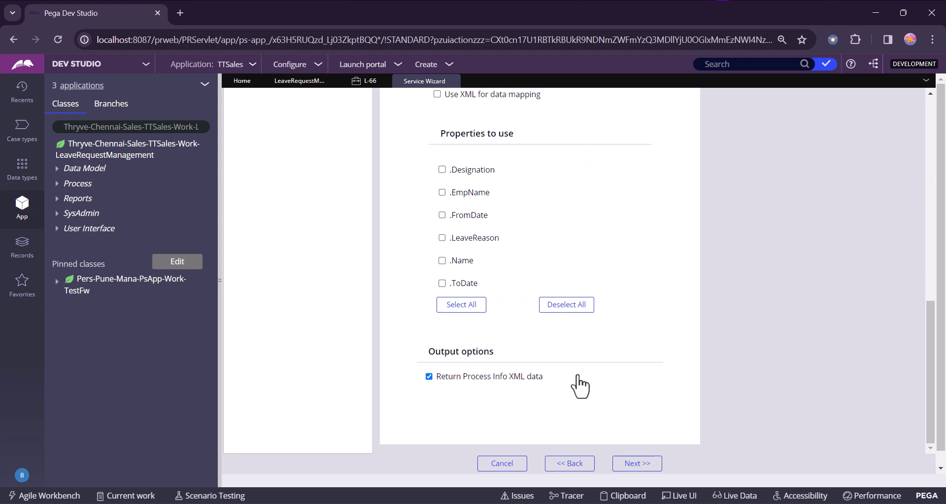
pyautogui.click(427, 377)
pyautogui.scroll(10, 532, 300)
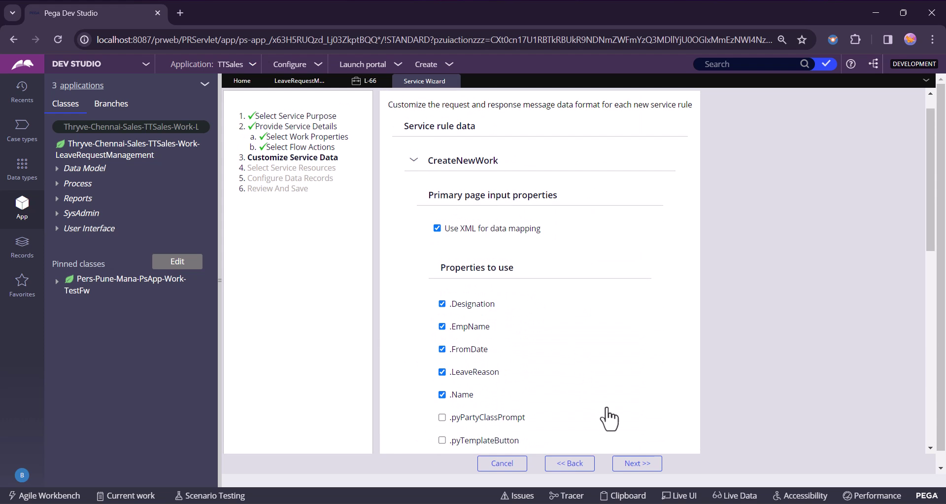
pyautogui.click(641, 464)
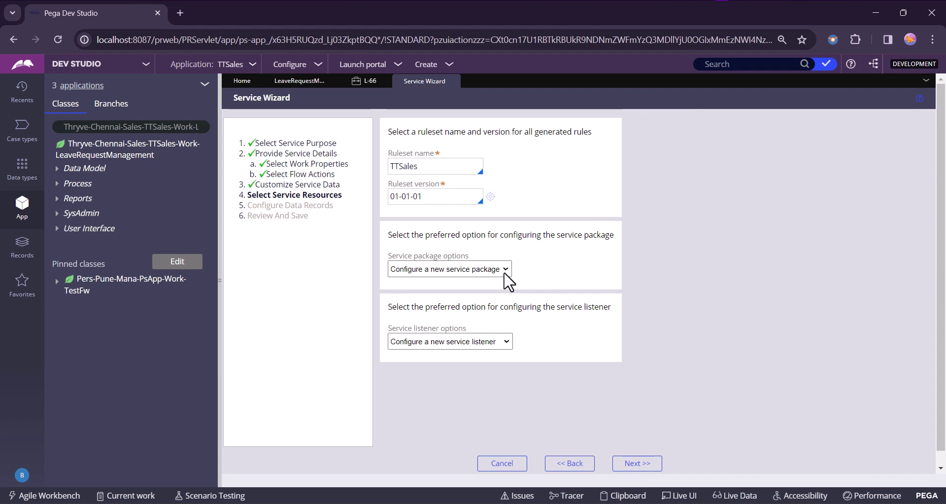
pyautogui.click(643, 464)
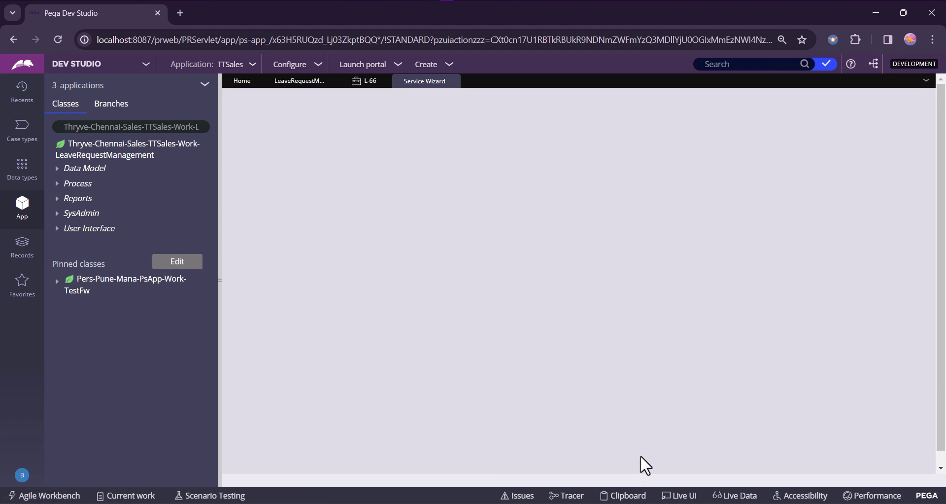
# Turn off required authentication for the service package and name the new service listener LeveFileListener.
pyautogui.scroll(-2, 454, 238)
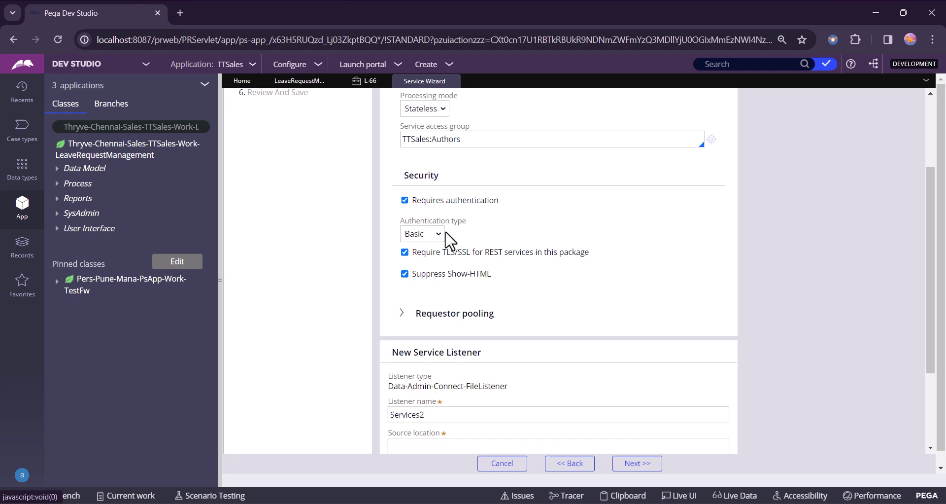
pyautogui.click(405, 200)
pyautogui.scroll(-1, 419, 239)
pyautogui.doubleClick(432, 291)
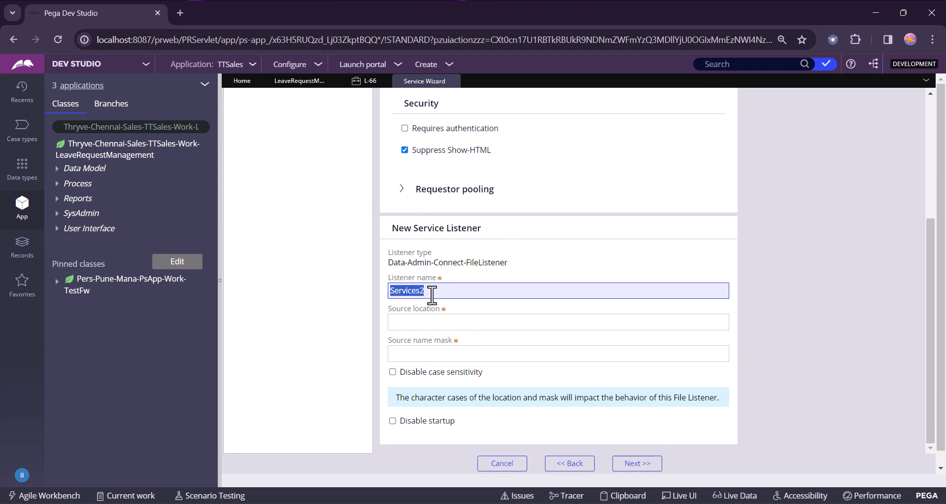
pyautogui.write('LeveFileLi')
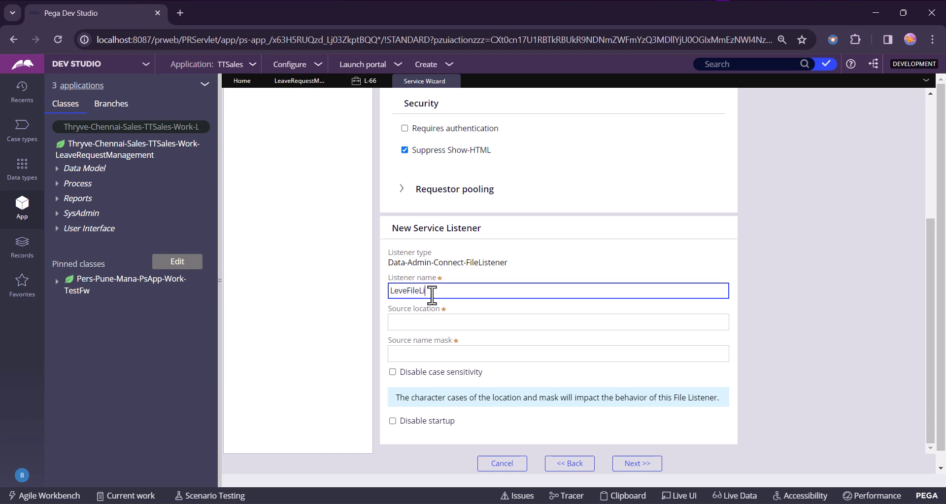
pyautogui.write('stener')
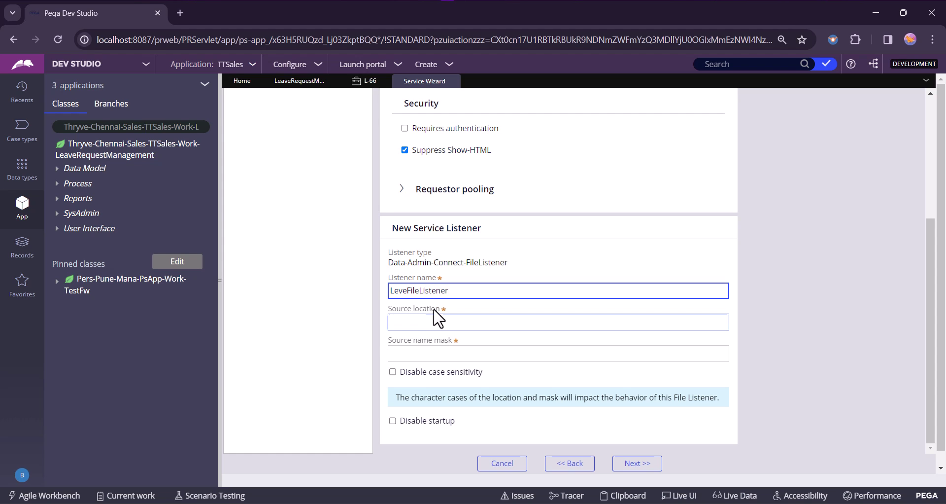
# Copy the path of the FileListener folder in Documents from File Explorer and enter it as the listener's source location.
pyautogui.click(435, 320)
pyautogui.hotkey('alt', 'Tab')
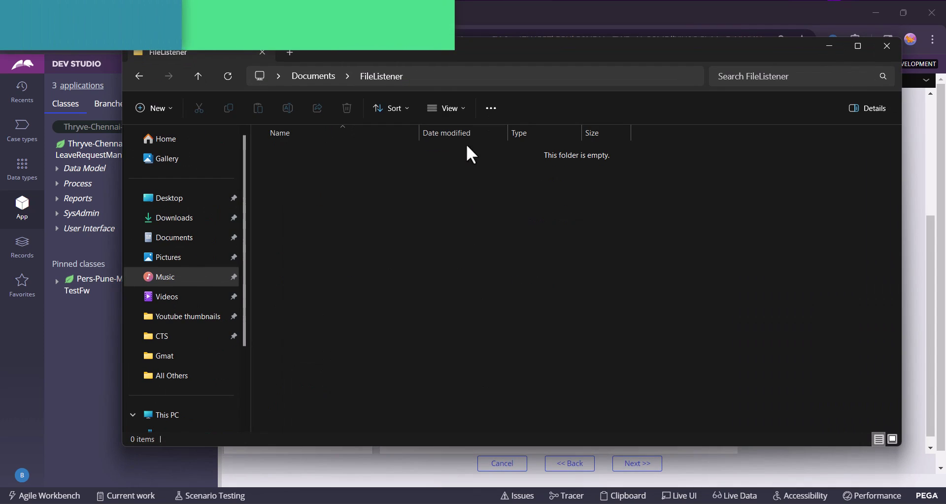
pyautogui.click(430, 78)
pyautogui.hotkey('ctrl', 'c')
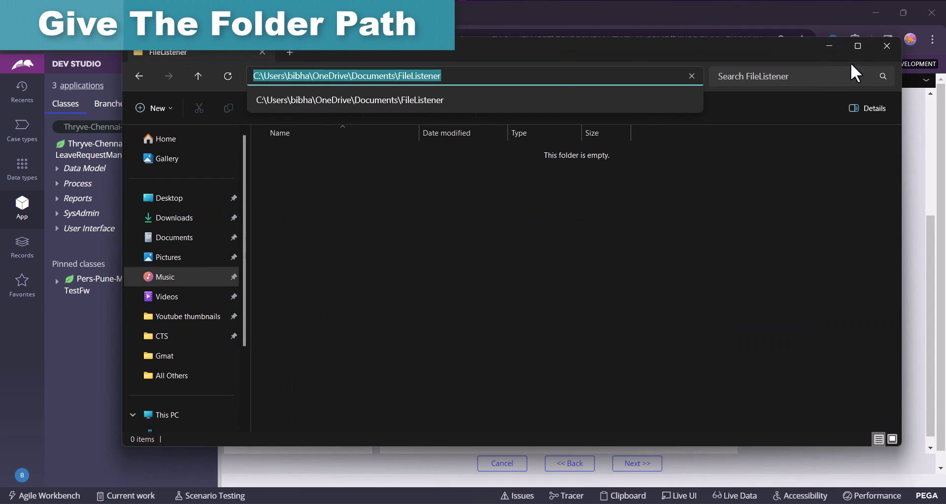
pyautogui.click(829, 46)
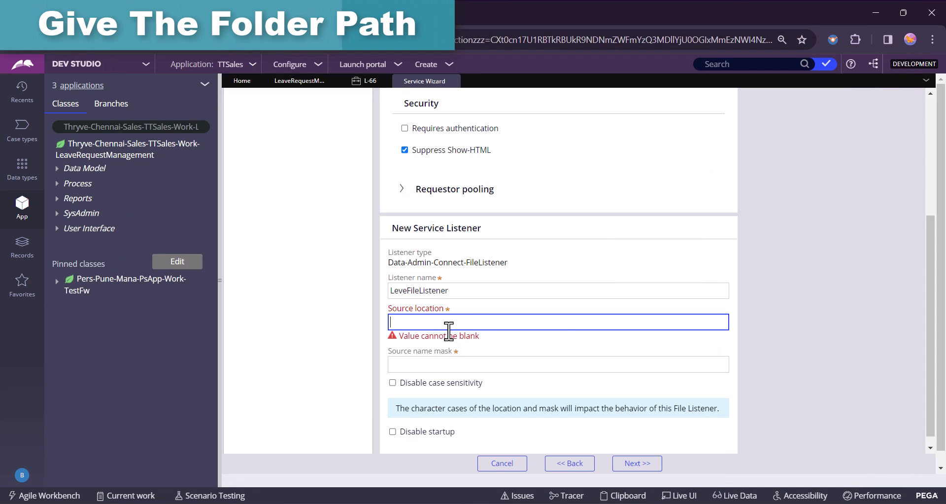
pyautogui.hotkey('ctrl', 'v')
# Set the listener's source name mask to Leave*.xml and proceed to Review And Save.
pyautogui.click(448, 368)
pyautogui.write('Leave')
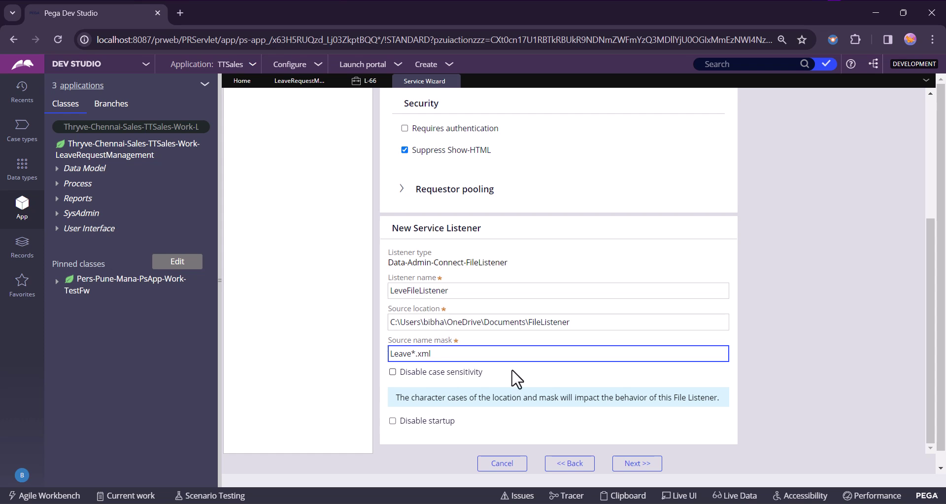
pyautogui.click(637, 463)
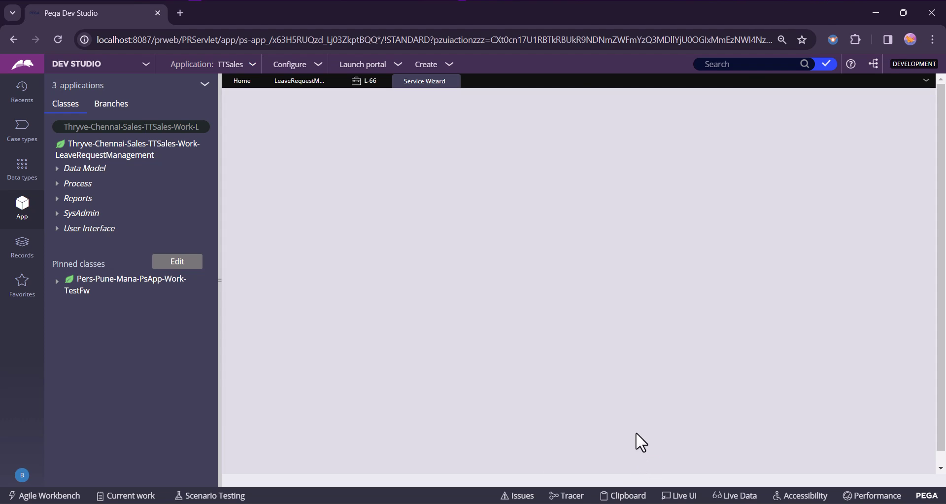
# Review the details of the new XML parse rule, service package and LeveFileListener, and finish the wizard to generate the records.
pyautogui.scroll(-1, 431, 293)
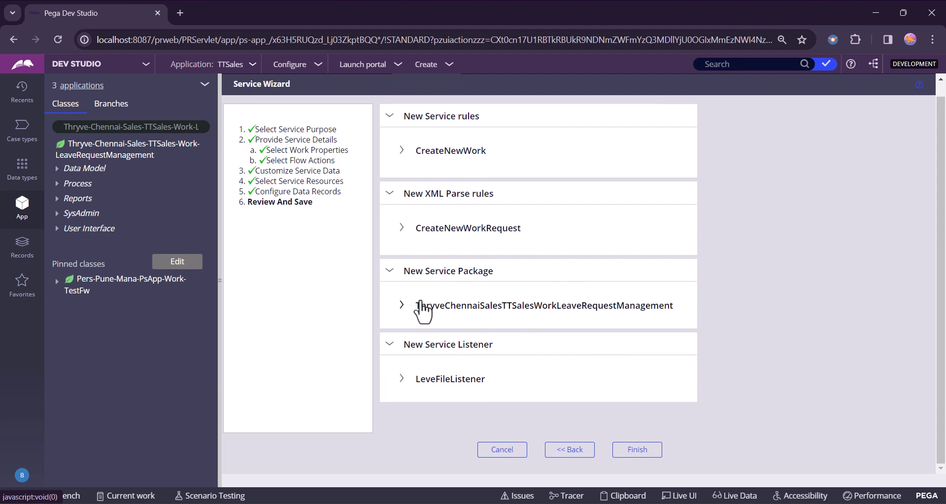
pyautogui.click(423, 306)
pyautogui.click(443, 229)
pyautogui.scroll(-5, 472, 308)
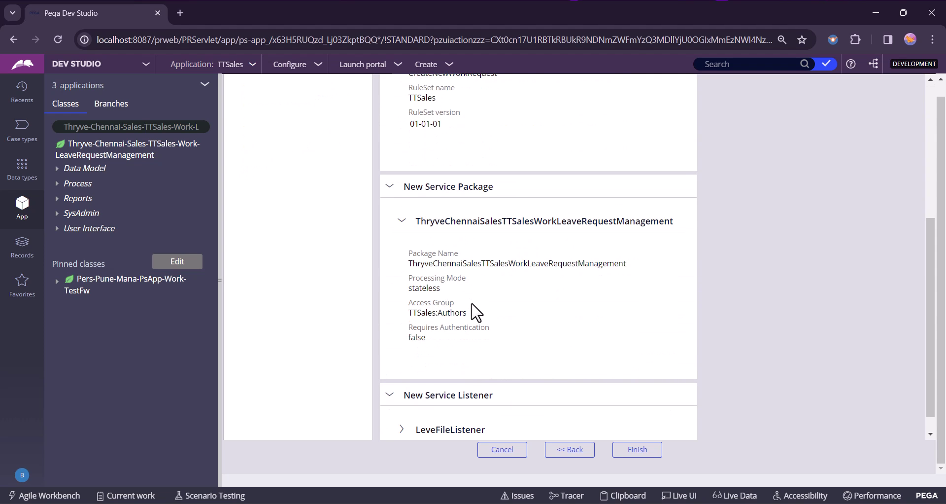
pyautogui.scroll(-1, 471, 312)
pyautogui.click(435, 375)
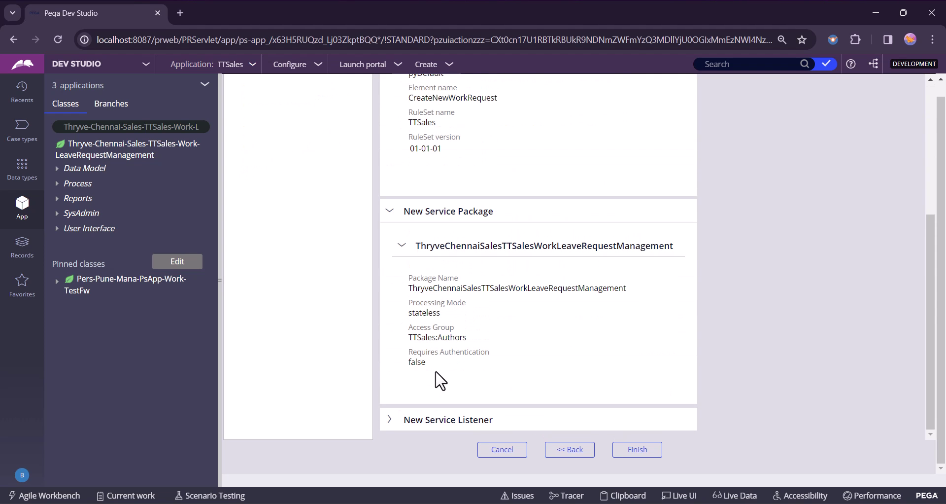
pyautogui.click(428, 421)
pyautogui.click(423, 408)
pyautogui.scroll(-2, 493, 321)
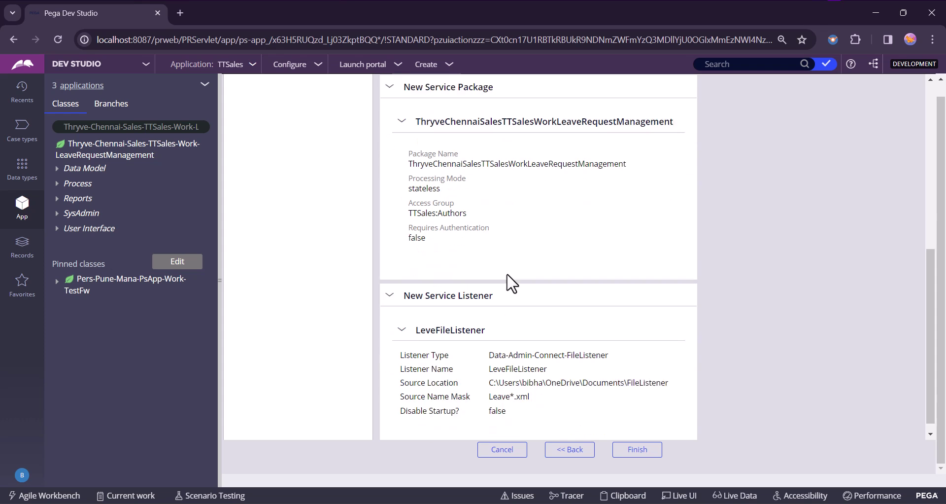
pyautogui.click(642, 454)
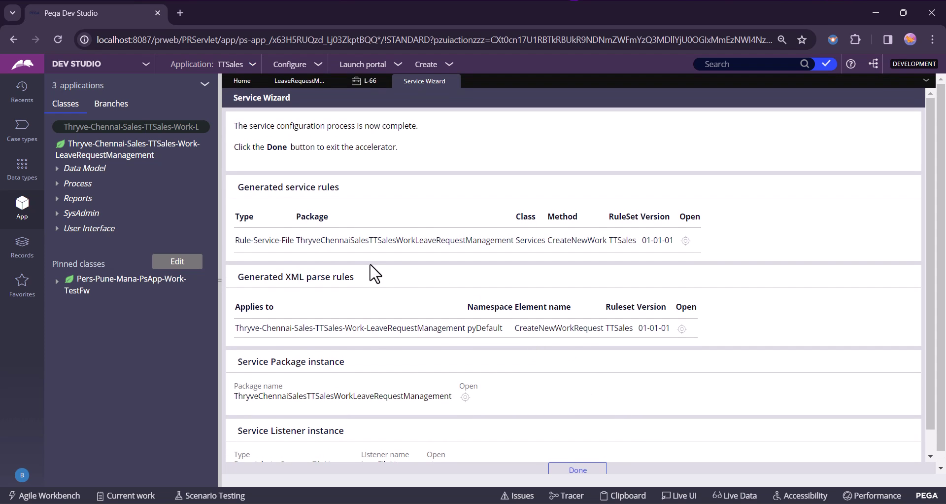
# Examine the generated CreateNewWork service file's request settings and the element mapping of its XML parse rule.
pyautogui.click(685, 241)
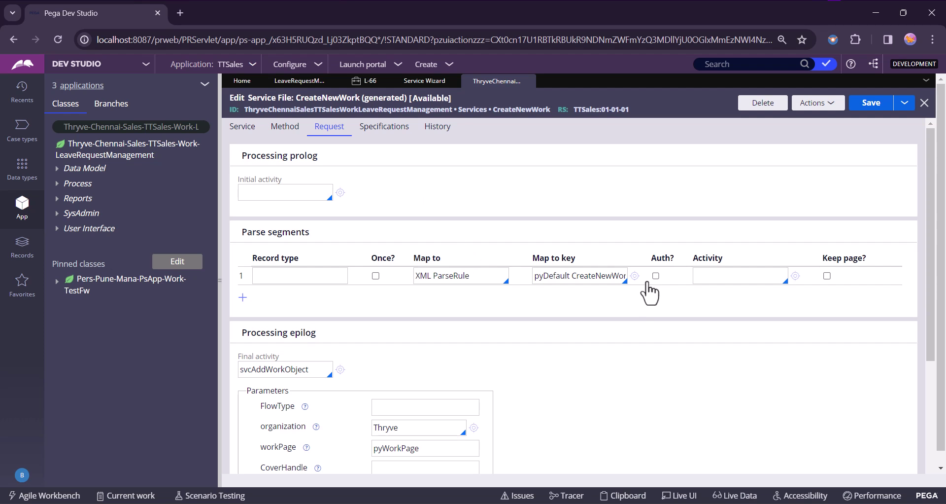
pyautogui.click(634, 276)
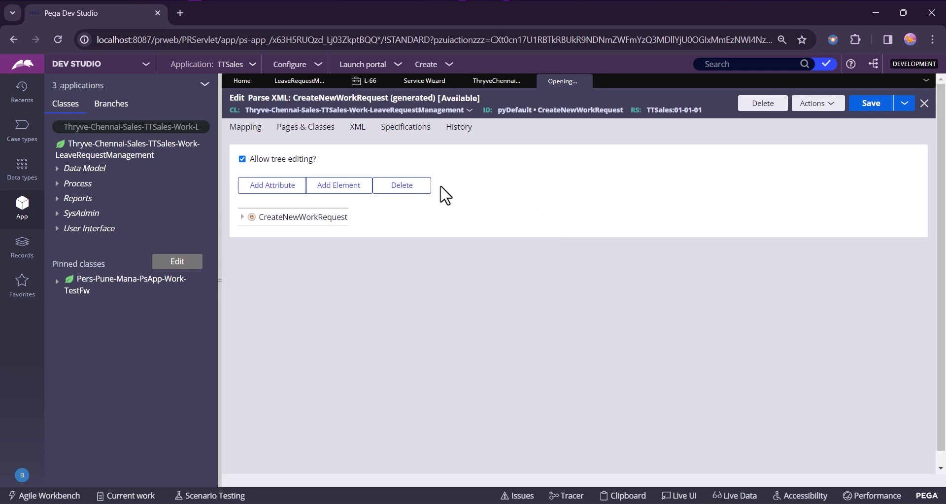
pyautogui.click(243, 218)
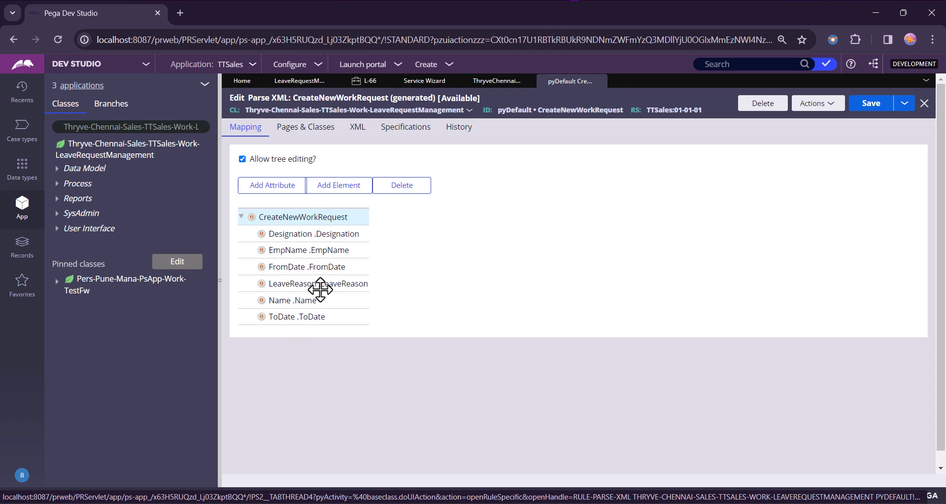
pyautogui.click(497, 81)
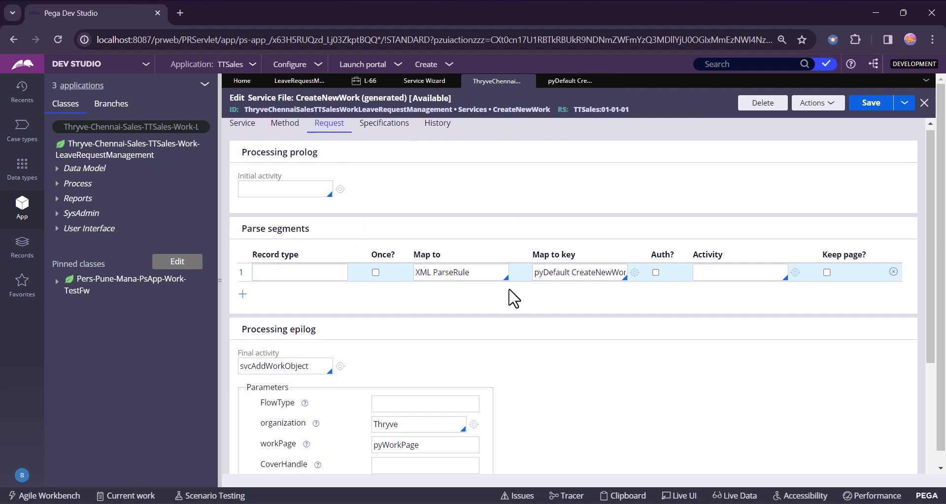
pyautogui.scroll(-4, 507, 295)
pyautogui.scroll(4, 462, 246)
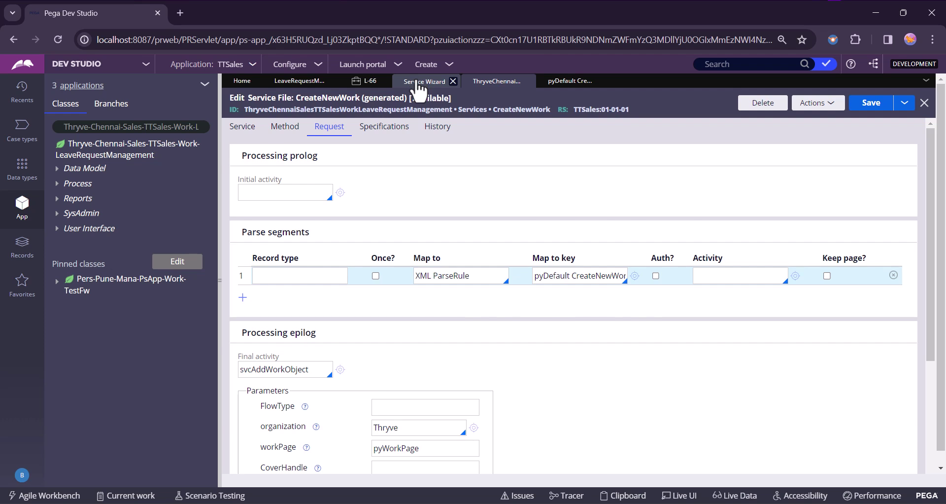
# View the generated CreateNewWorkRequest parse rule from the Service Wizard summary and close it.
pyautogui.click(418, 85)
pyautogui.click(681, 329)
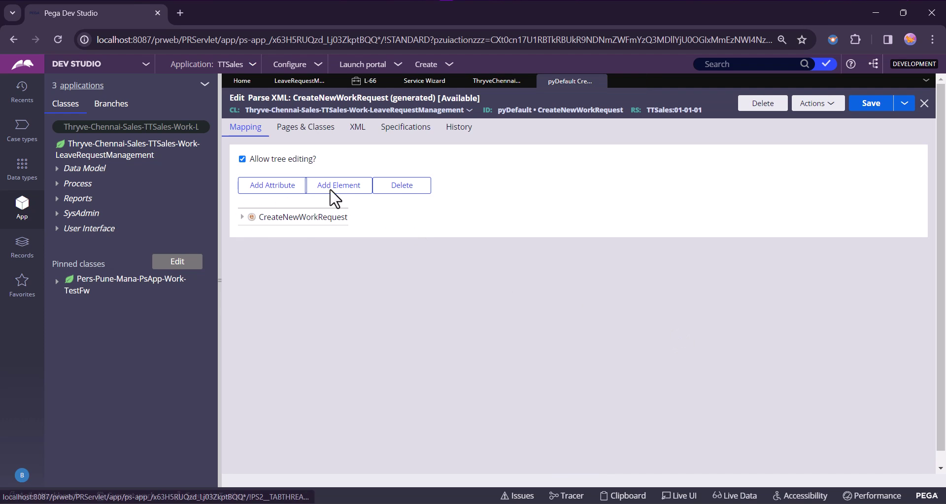
pyautogui.click(601, 81)
pyautogui.scroll(-1, 472, 365)
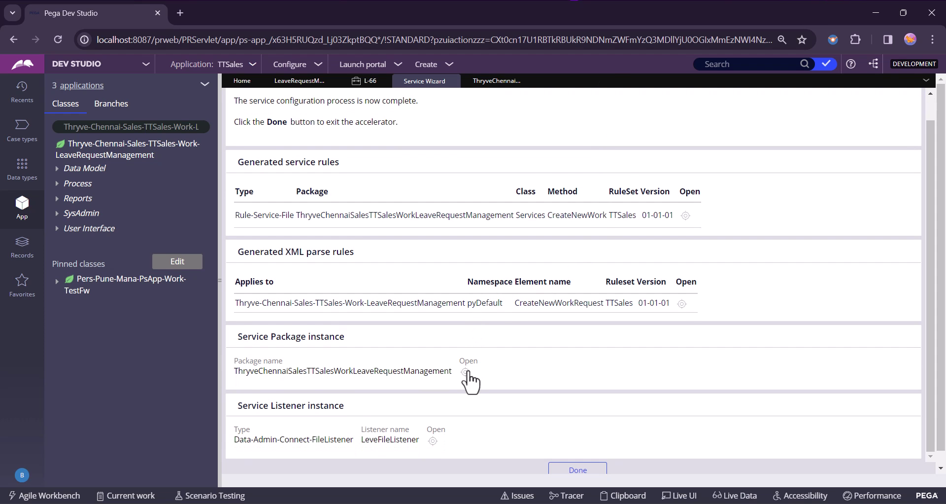
# Open the generated service package and examine its context, pooling, Open API and history details.
pyautogui.click(465, 373)
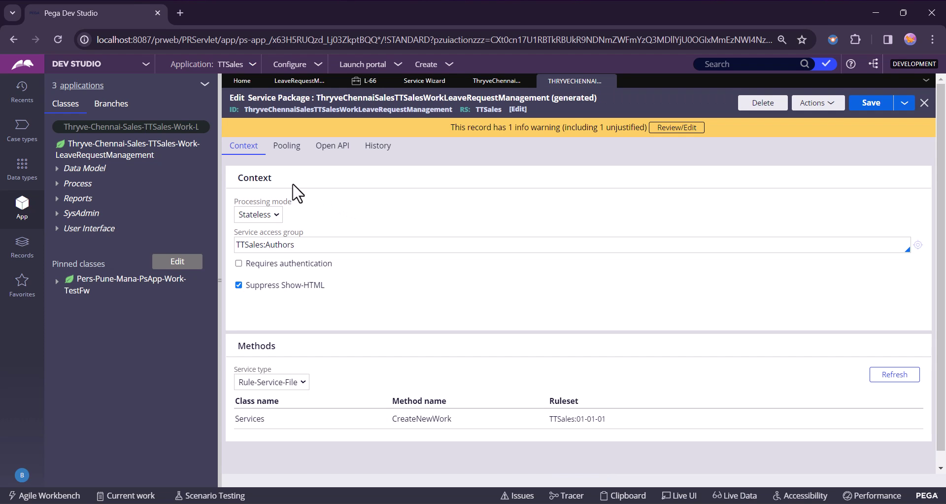
pyautogui.click(287, 156)
pyautogui.click(333, 148)
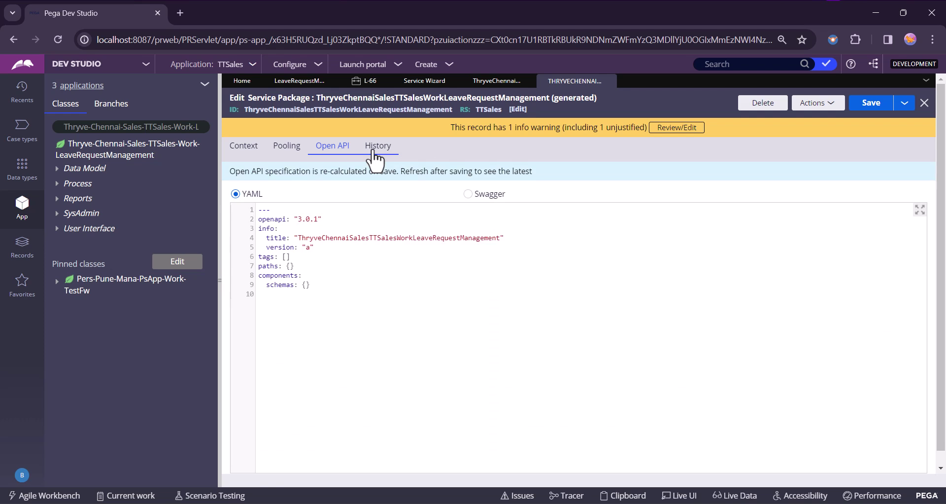
pyautogui.click(373, 152)
pyautogui.click(254, 150)
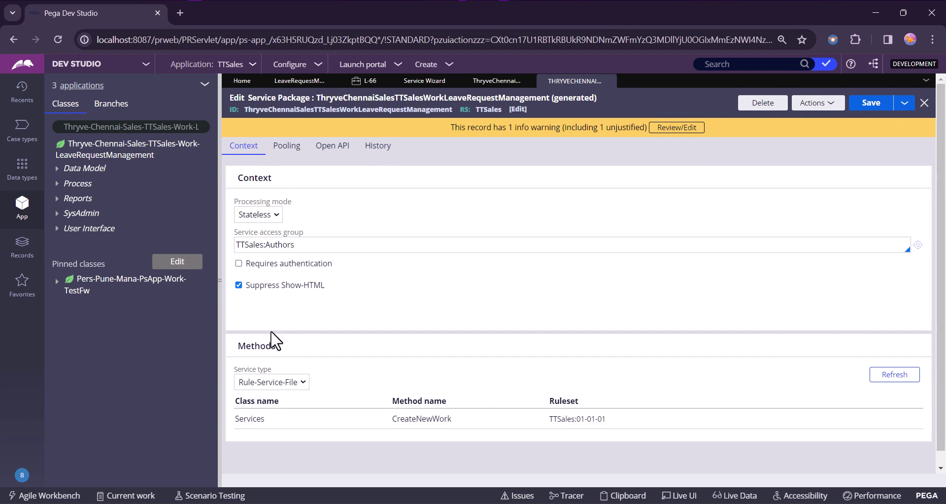
pyautogui.scroll(-1, 269, 365)
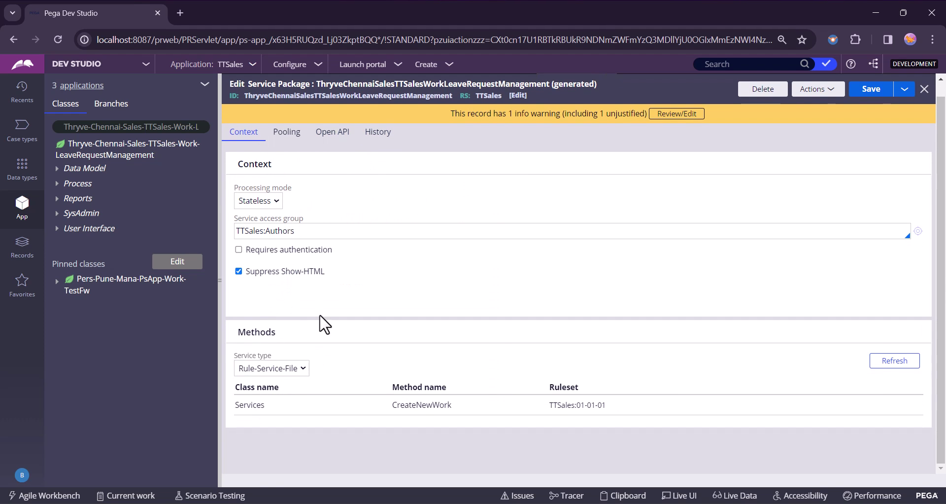
# Open the generated LeveFileListener from the Service Wizard summary and examine its source, listener and requestor login properties.
pyautogui.scroll(1, 583, 169)
pyautogui.click(454, 80)
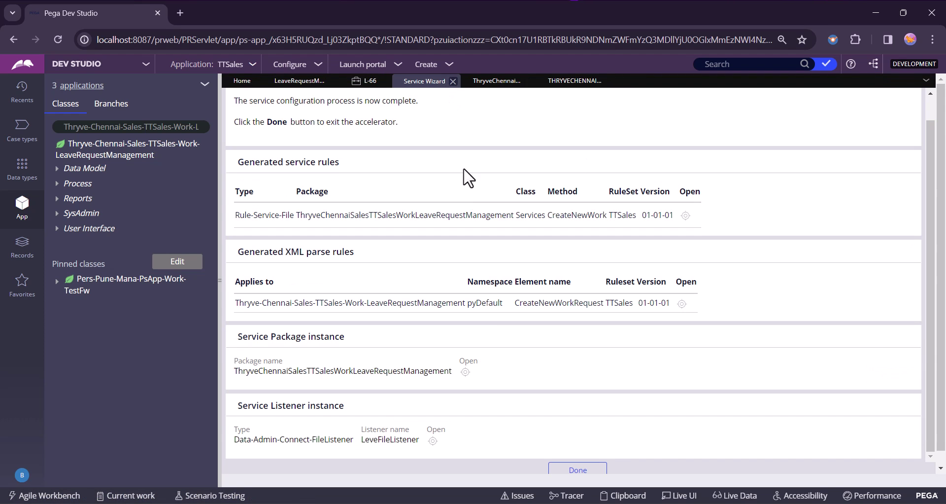
pyautogui.click(433, 440)
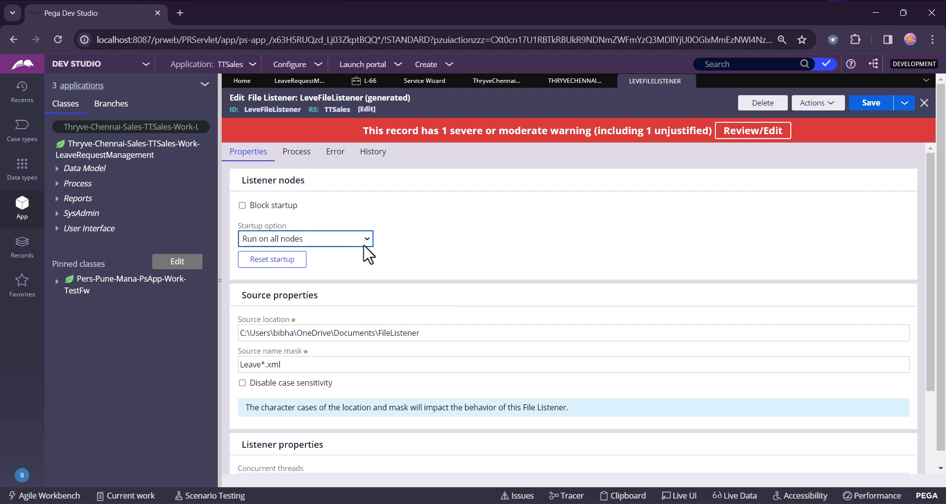
pyautogui.scroll(-2, 365, 253)
pyautogui.click(254, 450)
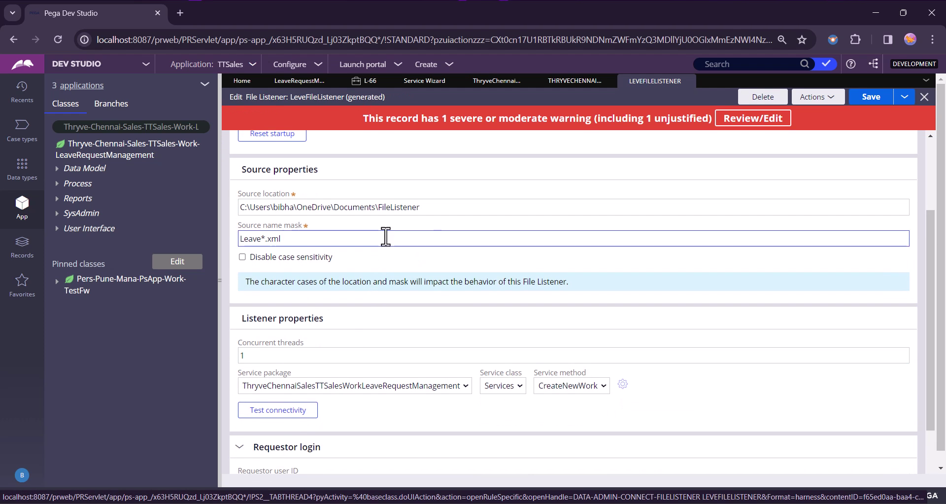
pyautogui.scroll(-2, 285, 433)
pyautogui.scroll(4, 323, 302)
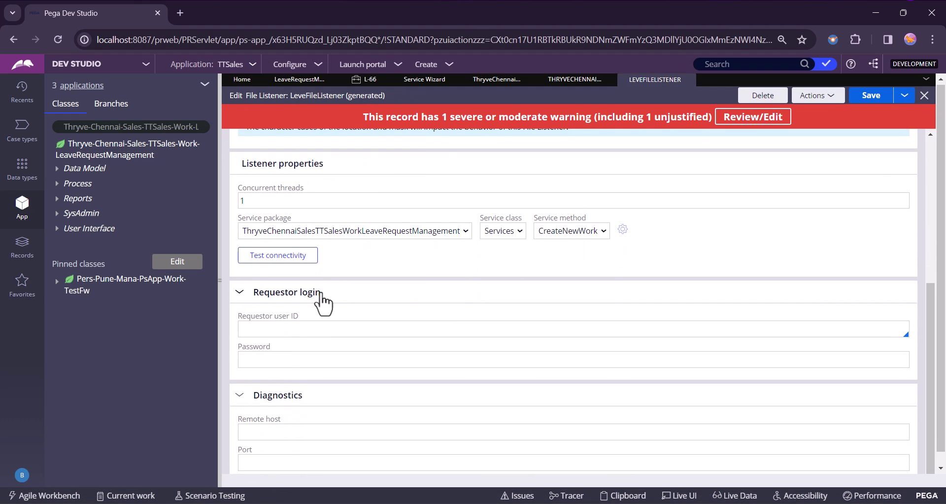
pyautogui.scroll(1, 330, 252)
# Examine the LeveFileListener's process and error settings, including polling interval and reporting, and return to its properties.
pyautogui.click(292, 157)
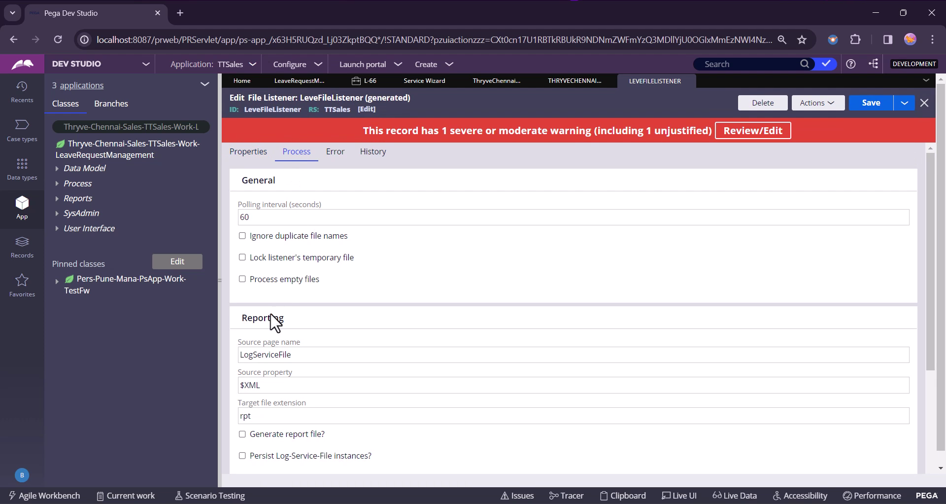
pyautogui.scroll(-3, 274, 322)
pyautogui.scroll(2, 309, 197)
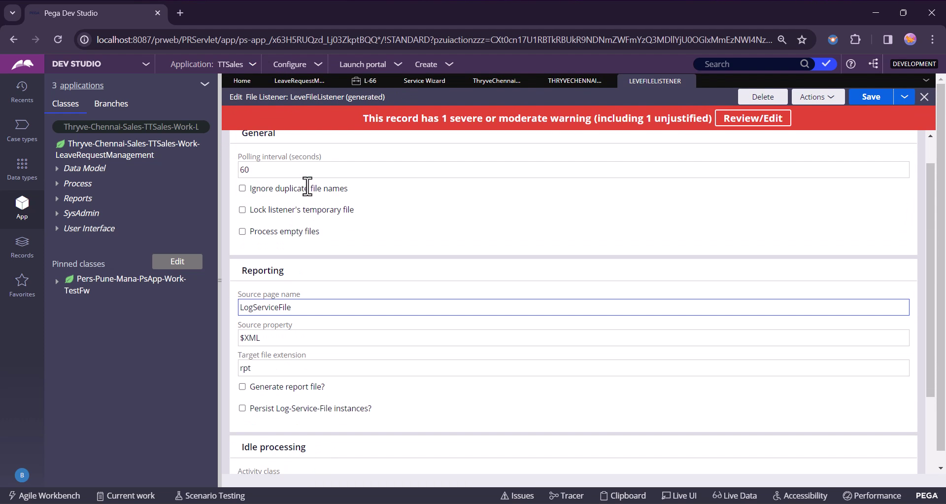
pyautogui.scroll(1, 307, 187)
pyautogui.click(335, 153)
pyautogui.click(247, 152)
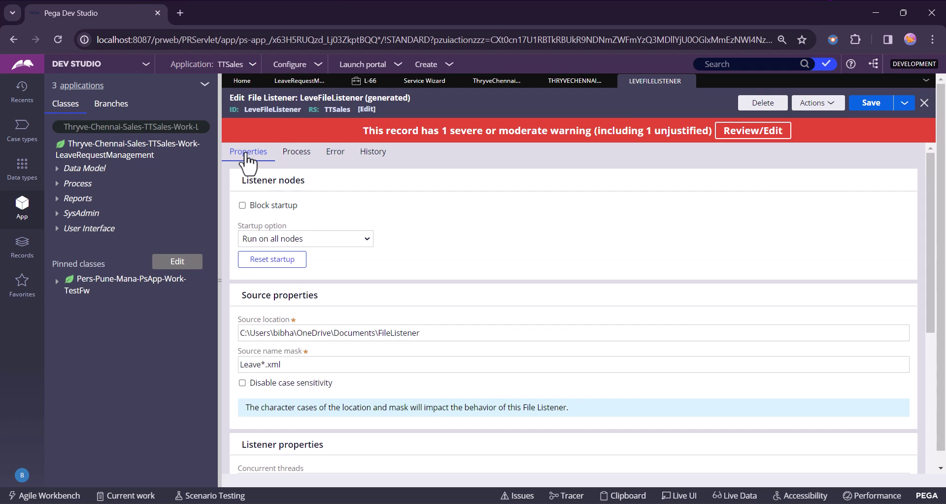
# Close the open LeveFileListener, service package and CreateNewWork service file records.
pyautogui.click(689, 82)
pyautogui.click(617, 82)
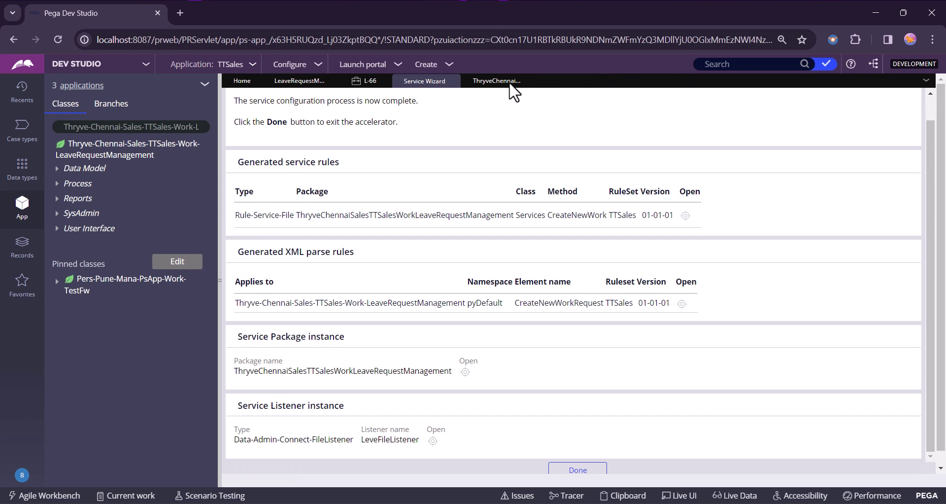
pyautogui.click(511, 83)
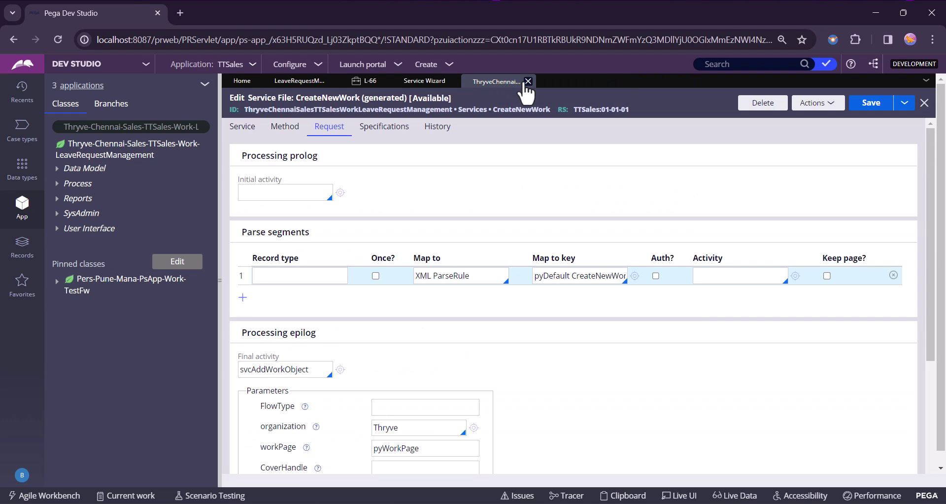
pyautogui.click(528, 82)
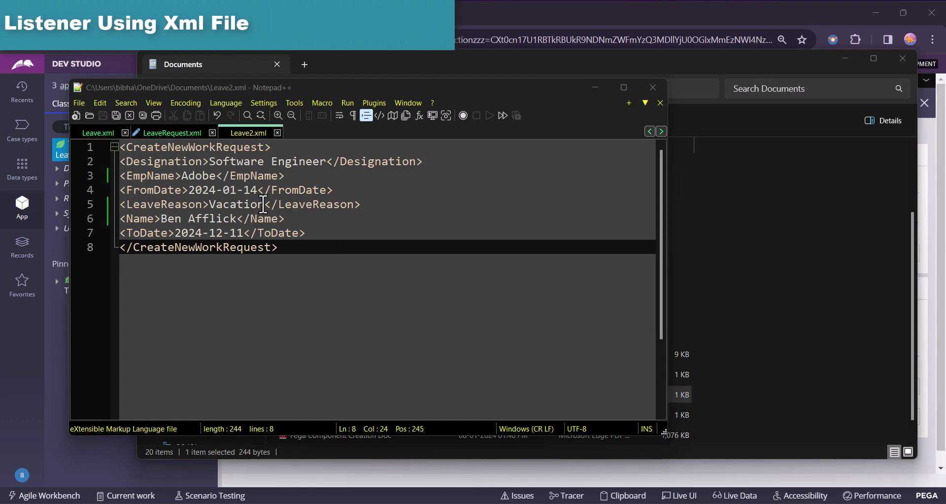
# Review the XML request in Leave2.xml and copy the file from Documents into the FileListener folder.
pyautogui.moveTo(293, 247); pyautogui.dragTo(119, 146)
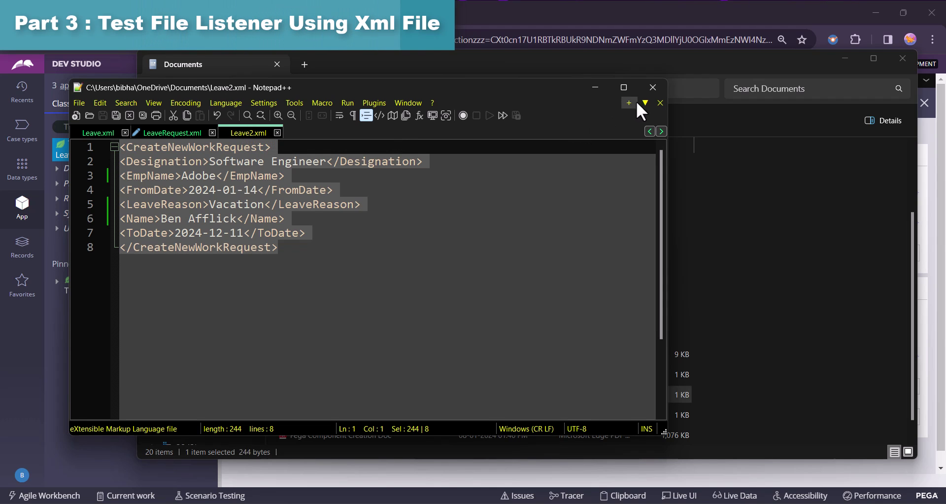
pyautogui.click(654, 90)
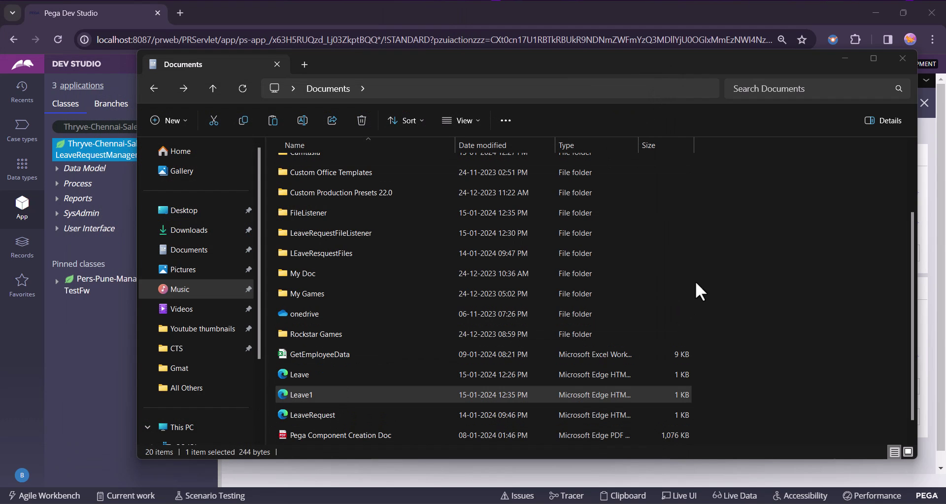
pyautogui.scroll(-1, 745, 264)
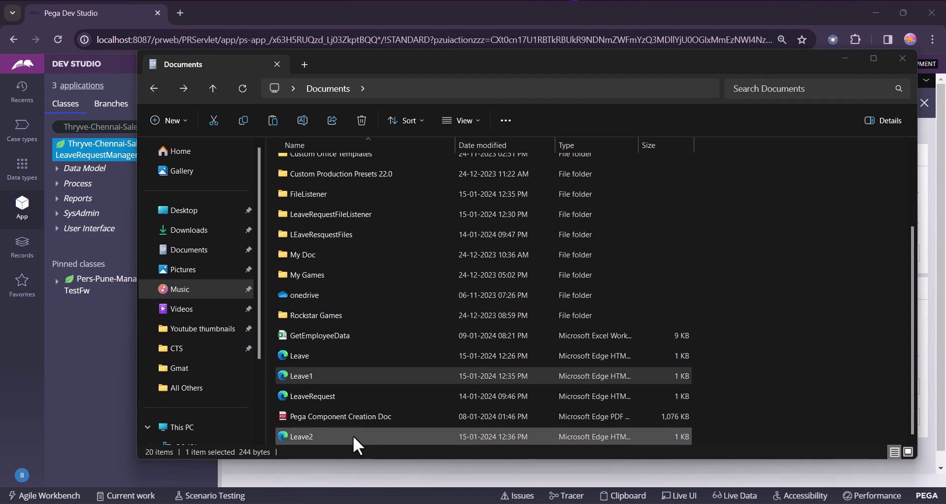
pyautogui.rightClick(327, 435)
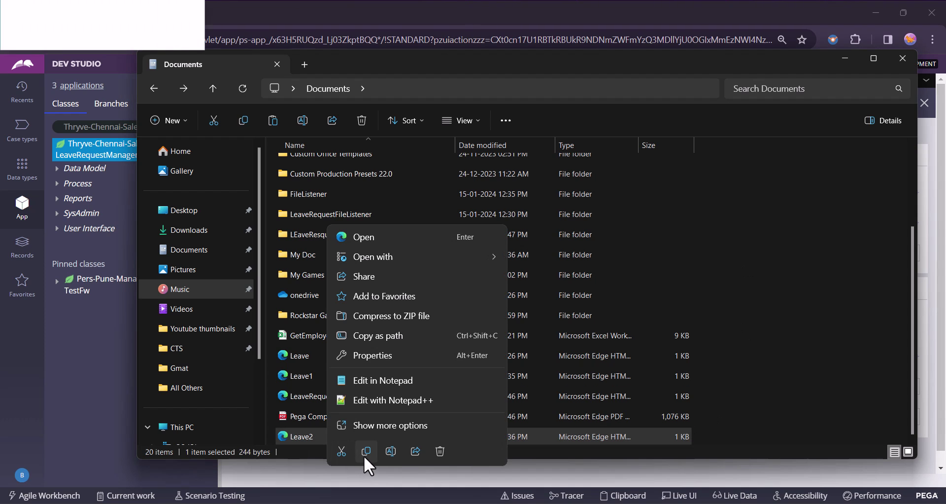
pyautogui.click(364, 452)
pyautogui.scroll(5, 340, 345)
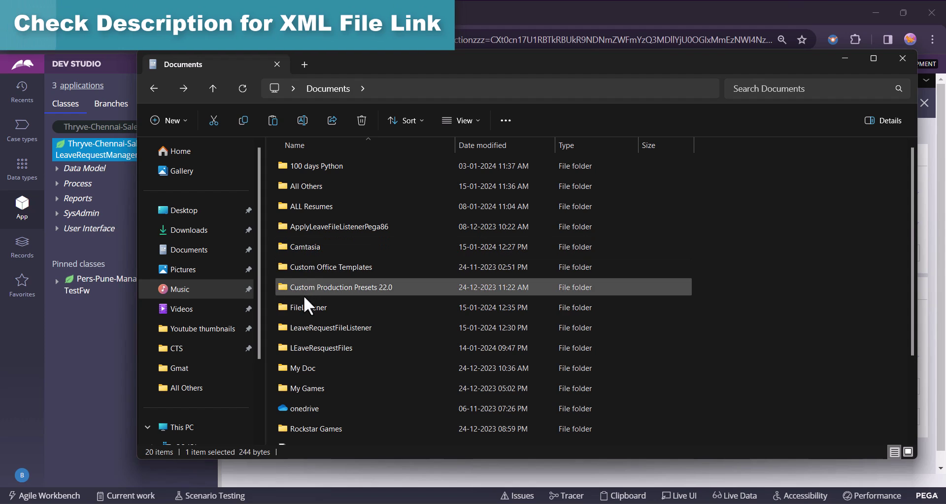
pyautogui.click(301, 309)
pyautogui.doubleClick(300, 308)
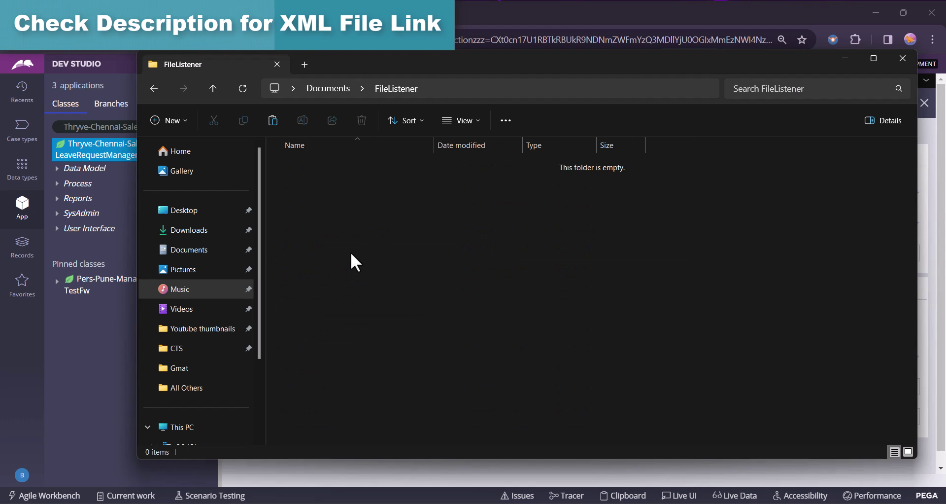
pyautogui.hotkey('ctrl', 'v')
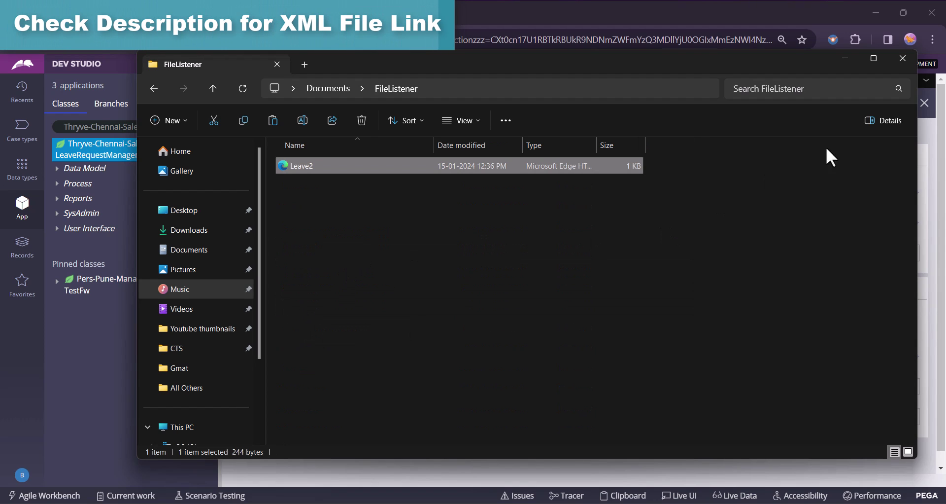
# Return to Dev Studio and view the existing instances of the LeaveRequestManagement case type.
pyautogui.click(853, 64)
pyautogui.click(120, 72)
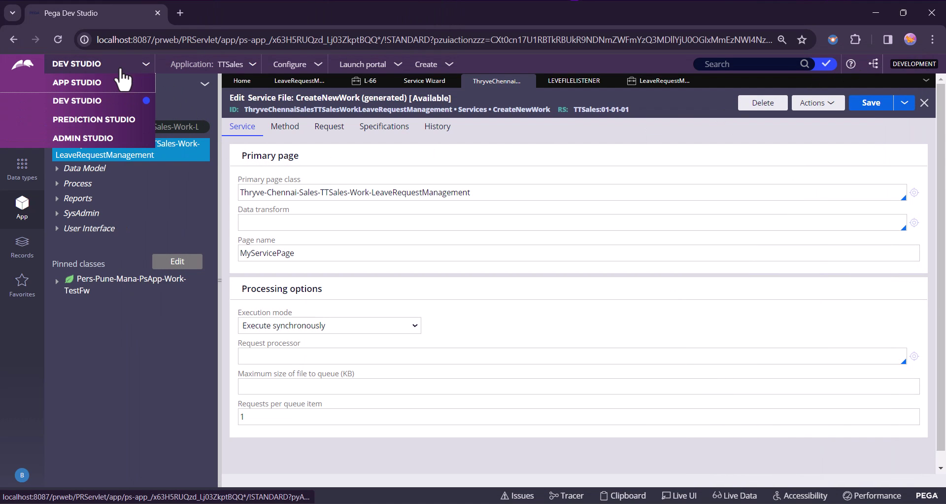
pyautogui.click(670, 80)
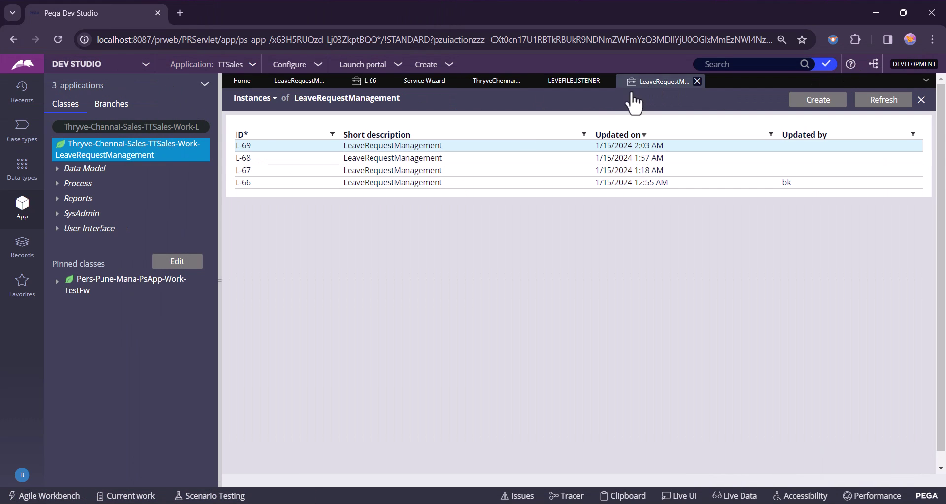
# Switch to Admin Studio, start a new instance of LeveFileListener on all nodes and refresh the active listeners.
pyautogui.click(100, 69)
pyautogui.click(79, 95)
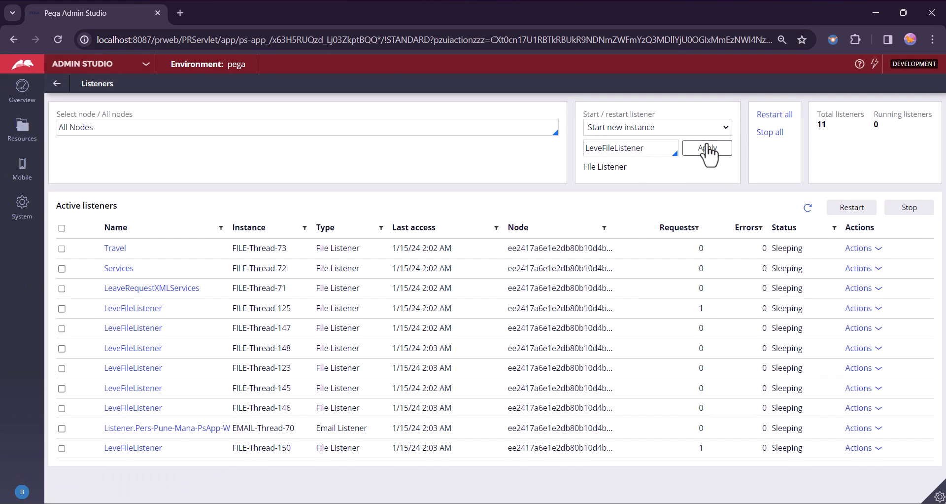
pyautogui.click(708, 149)
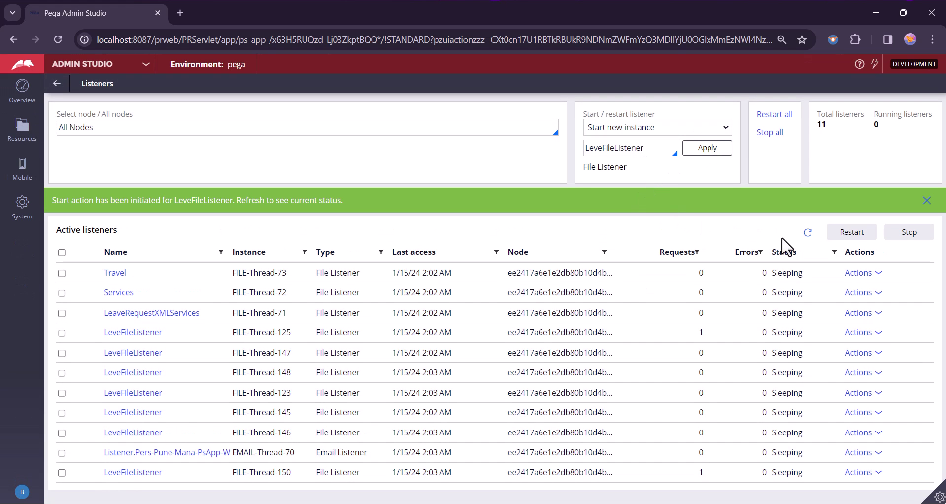
pyautogui.click(808, 233)
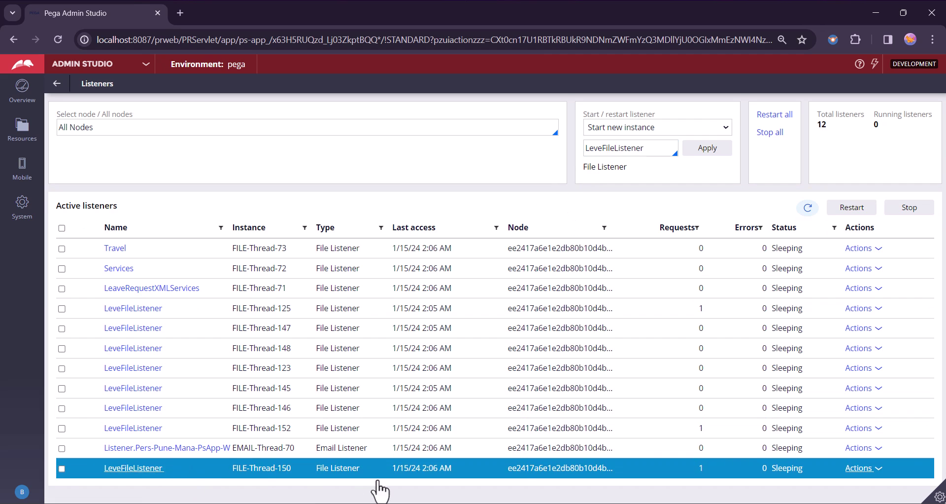
# Return to Dev Studio, refresh the LeaveRequestManagement instances and open case L-70.
pyautogui.click(84, 65)
pyautogui.click(78, 104)
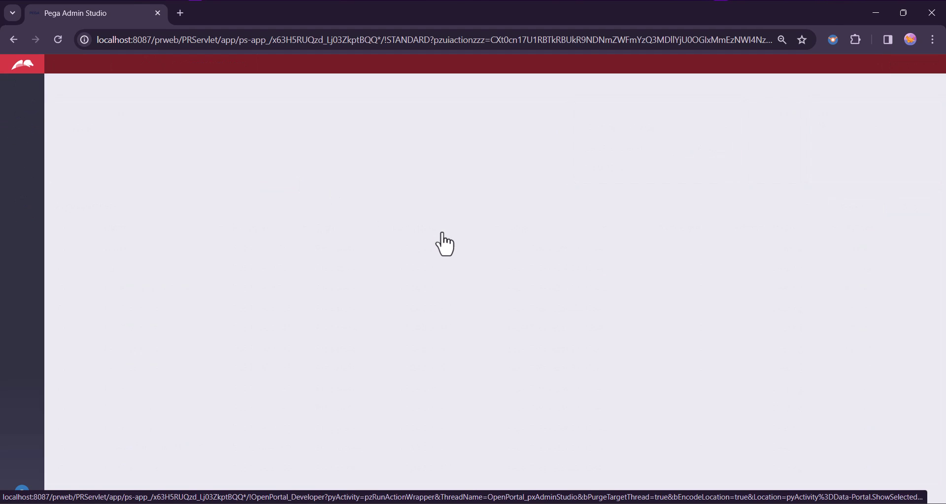
pyautogui.click(882, 101)
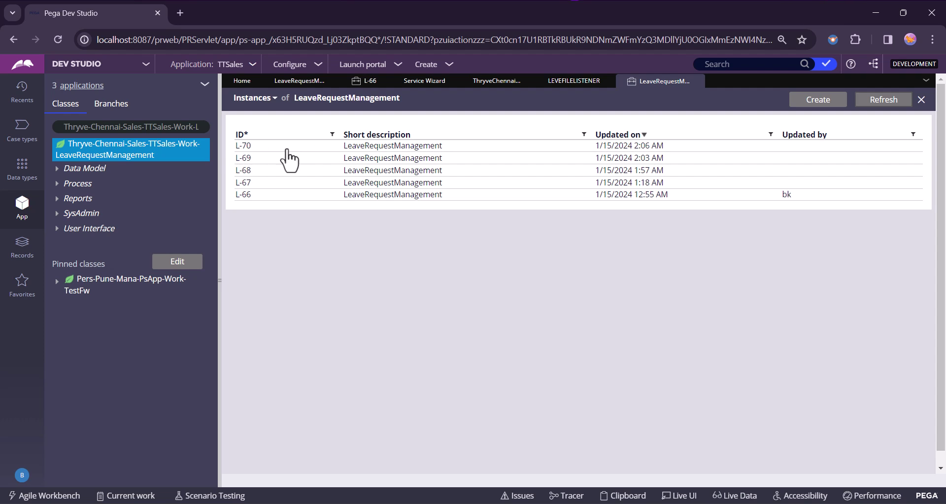
pyautogui.click(378, 146)
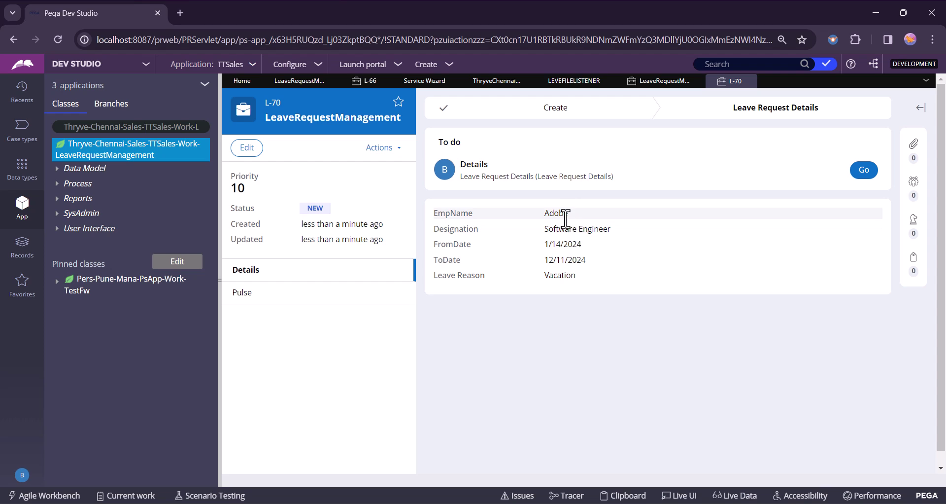
# Open the Details assignment of case L-70 and check the name, employer, designation, date and leave reason fields.
pyautogui.click(865, 170)
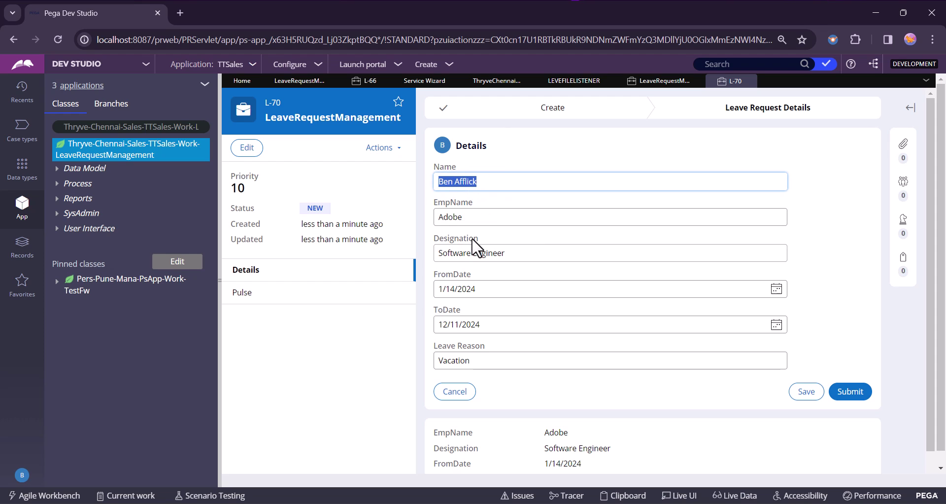
pyautogui.moveTo(466, 217); pyautogui.dragTo(425, 226)
pyautogui.moveTo(531, 255); pyautogui.dragTo(440, 255)
pyautogui.click(476, 292)
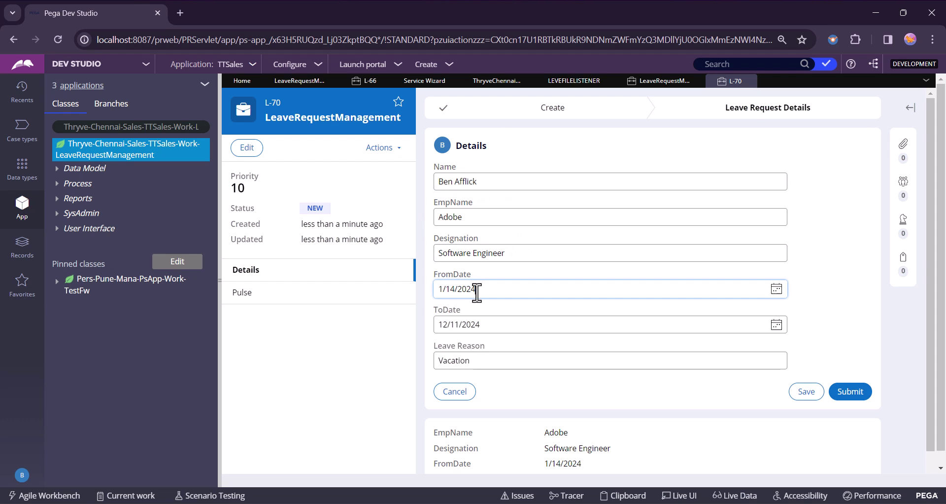
pyautogui.scroll(-1, 475, 331)
pyautogui.click(484, 333)
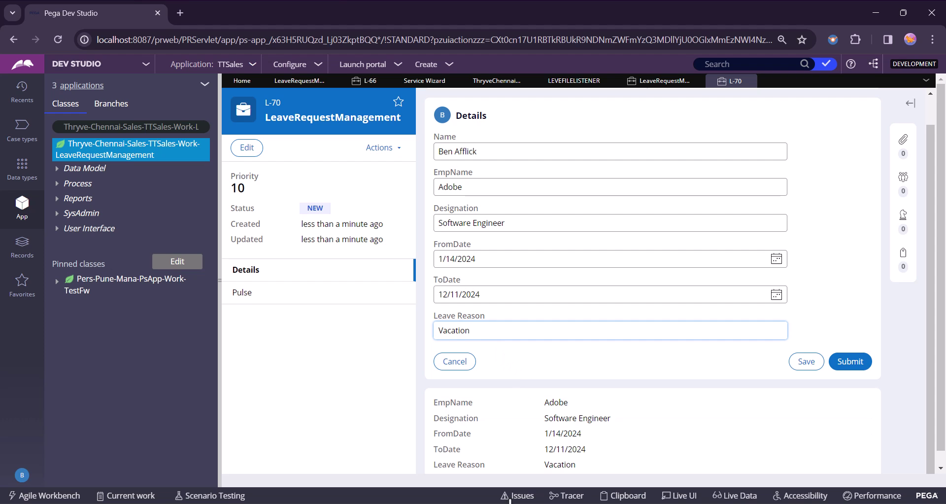
# Switch to File Explorer, go back to the Documents folder and open Leave2.xml in Notepad++.
pyautogui.hotkey('alt', 'Tab')
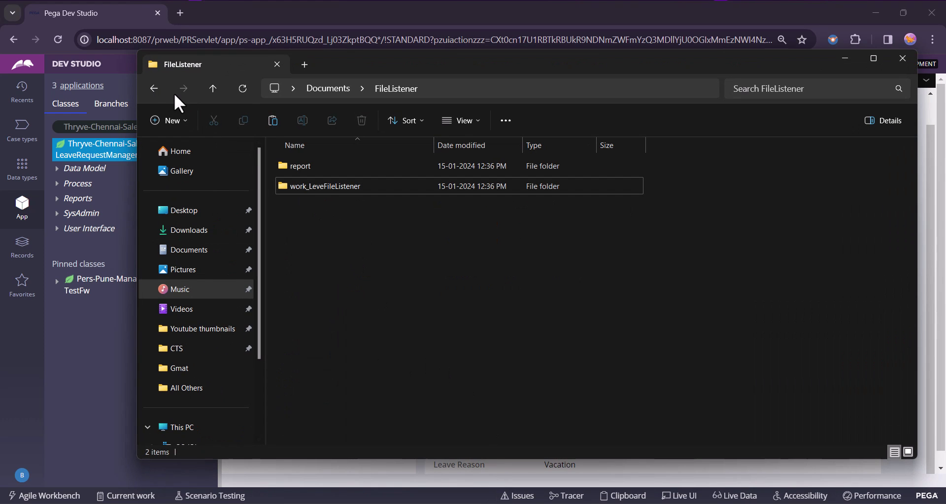
pyautogui.click(154, 88)
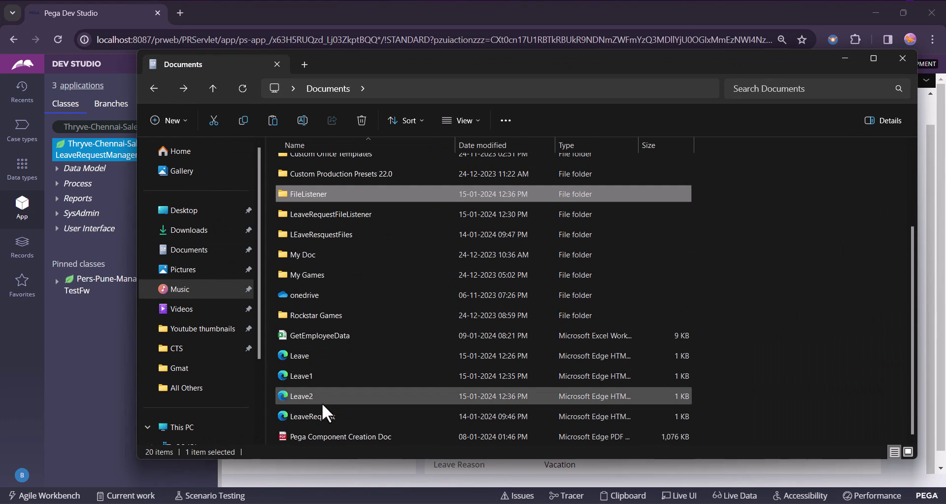
pyautogui.click(309, 401)
pyautogui.rightClick(309, 401)
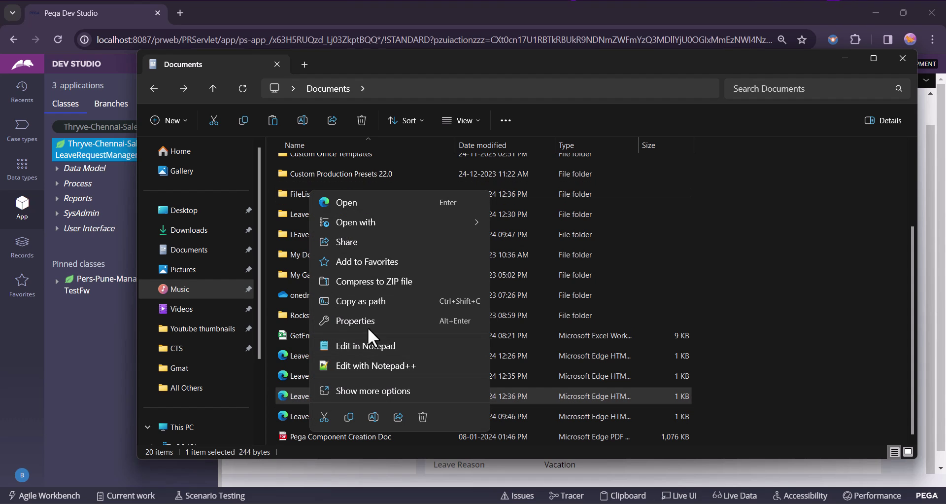
pyautogui.click(365, 365)
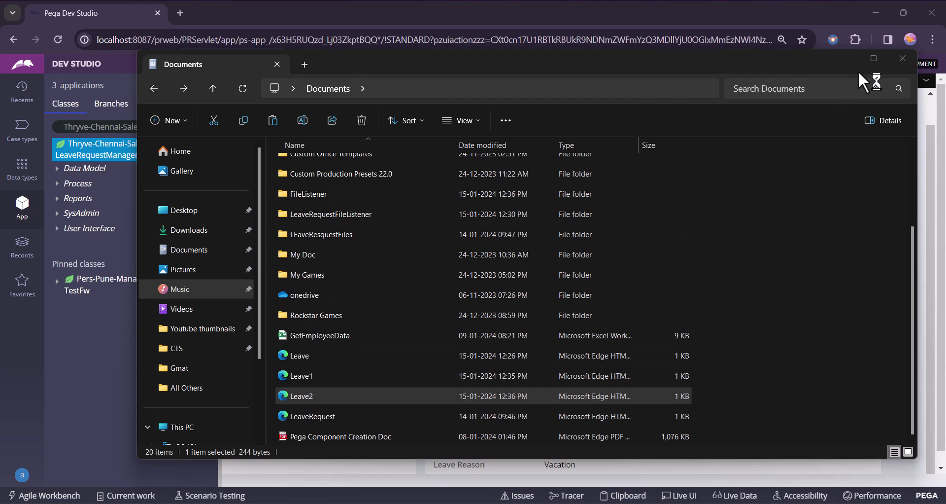
pyautogui.hotkey('ctrl', 'a')
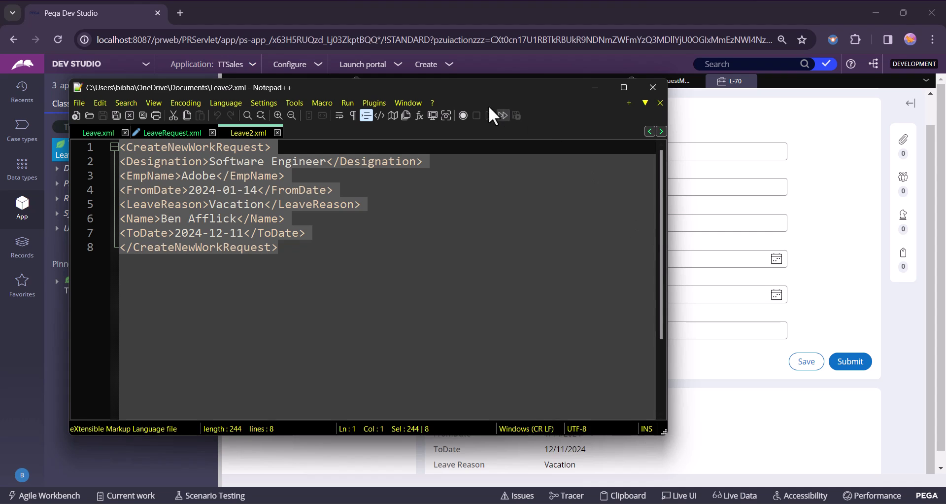
# Place the Notepad++ window beside the L-70 form and compare each Leave2.xml element with the case's field values.
pyautogui.moveTo(454, 91); pyautogui.dragTo(904, 131)
pyautogui.click(681, 198)
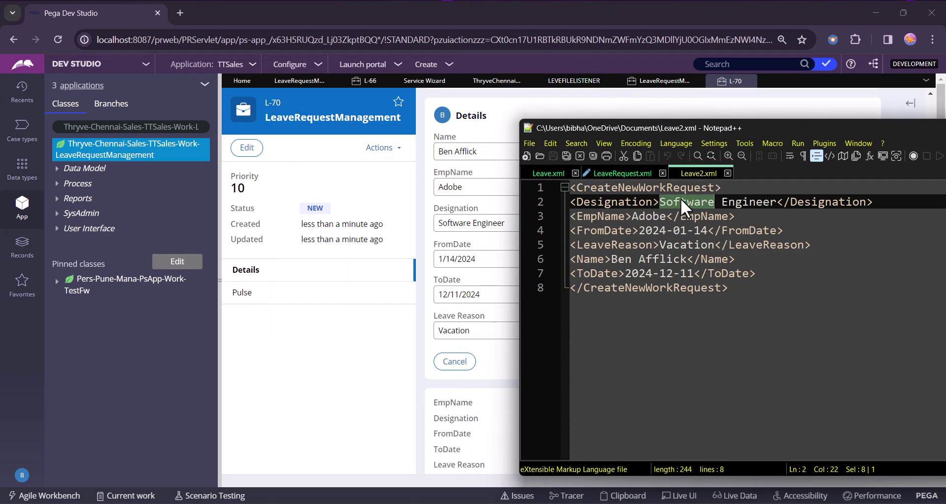
pyautogui.click(658, 216)
pyautogui.click(657, 234)
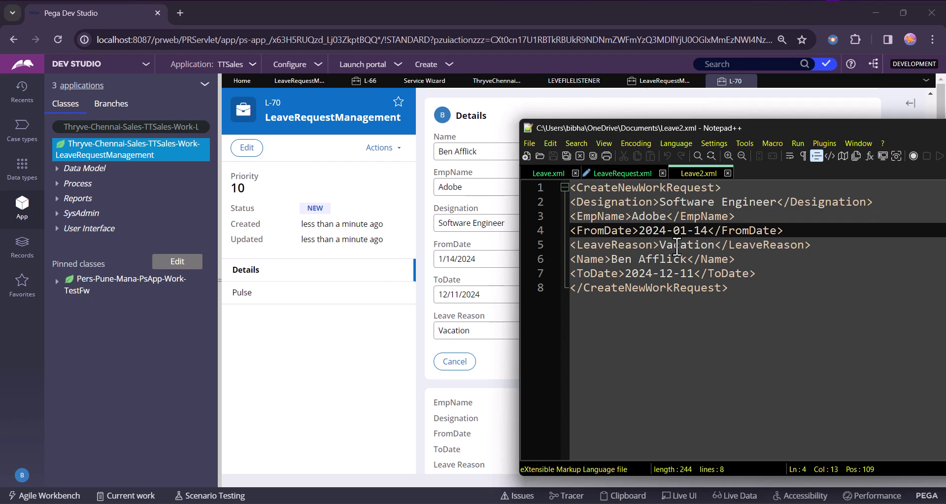
pyautogui.doubleClick(677, 245)
pyautogui.doubleClick(671, 260)
pyautogui.doubleClick(657, 274)
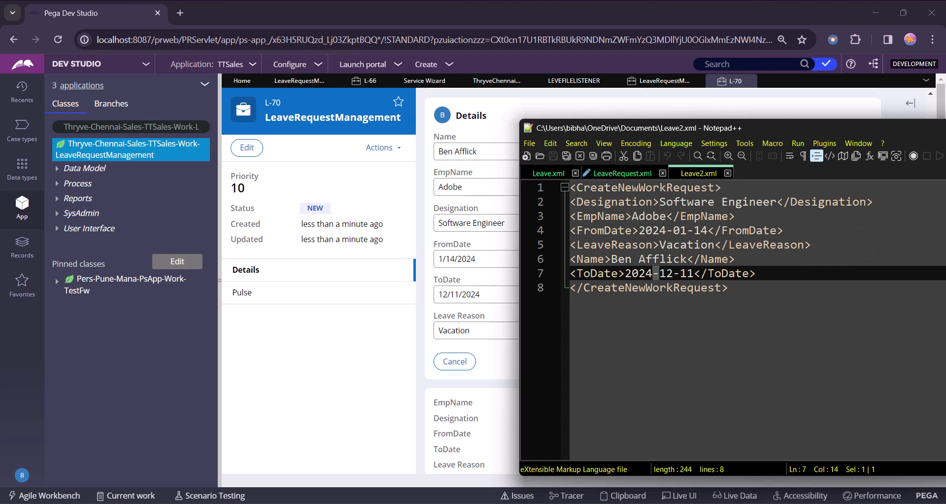